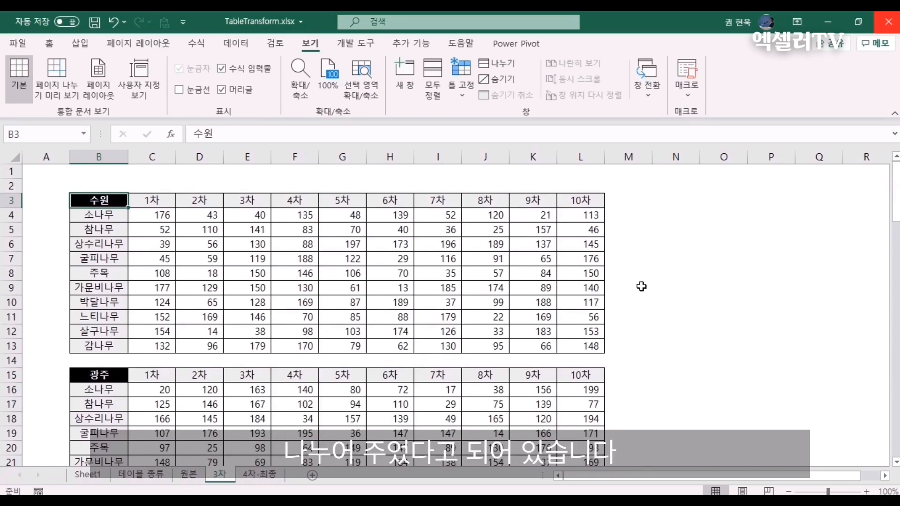
Step: Review the town-by-town planting tables on the 3차 sheet, from 수원 down to 남양, and open the 4차-최종 sheet
{"action": "scroll", "coordinate": [642, 286], "scroll_direction": "down", "scroll_amount": 5}
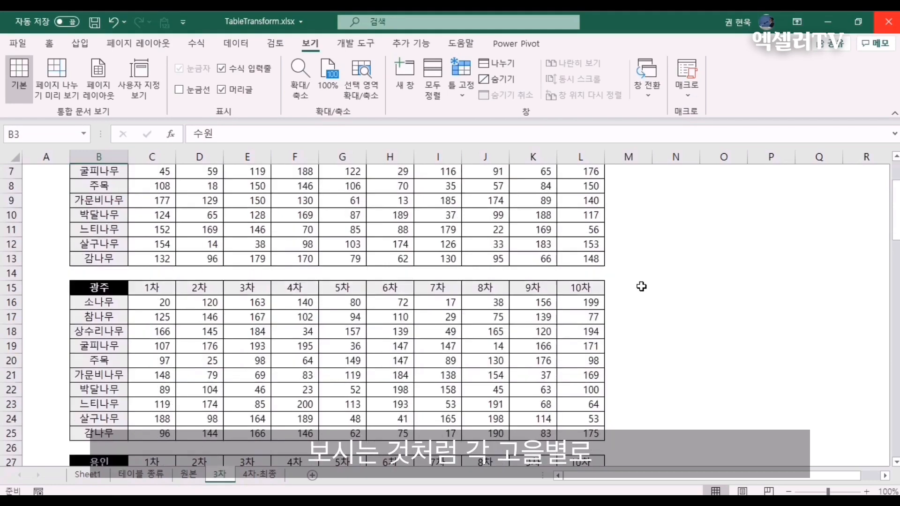
{"action": "scroll", "coordinate": [152, 368], "scroll_direction": "down", "scroll_amount": 7}
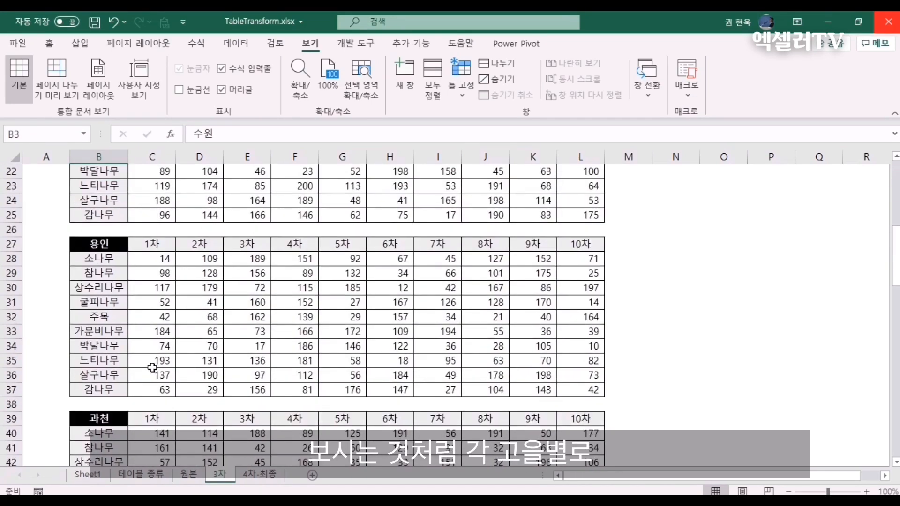
{"action": "scroll", "coordinate": [152, 368], "scroll_direction": "up", "scroll_amount": 13}
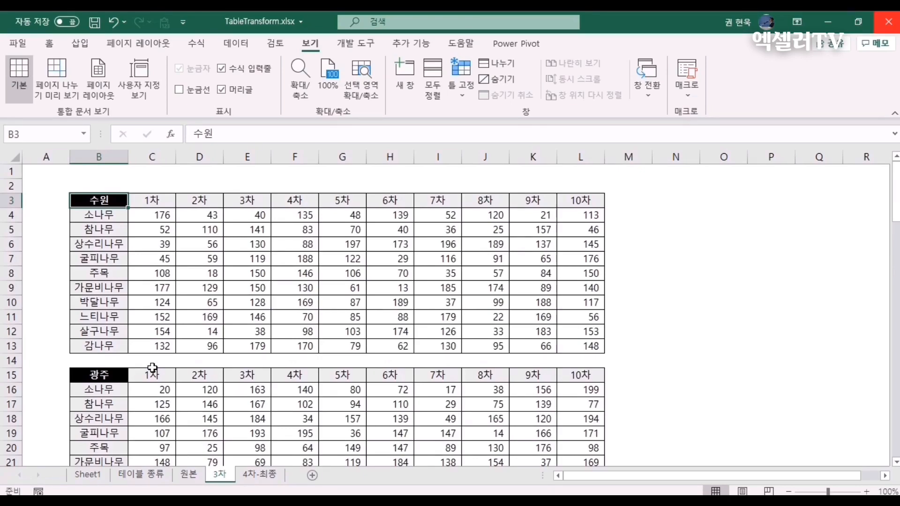
{"action": "scroll", "coordinate": [152, 368], "scroll_direction": "down", "scroll_amount": 9}
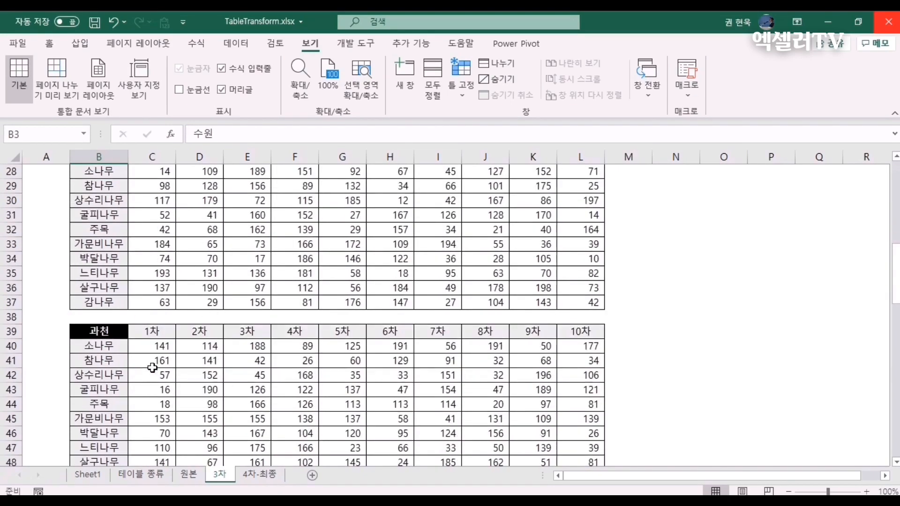
{"action": "scroll", "coordinate": [152, 368], "scroll_direction": "down", "scroll_amount": 14}
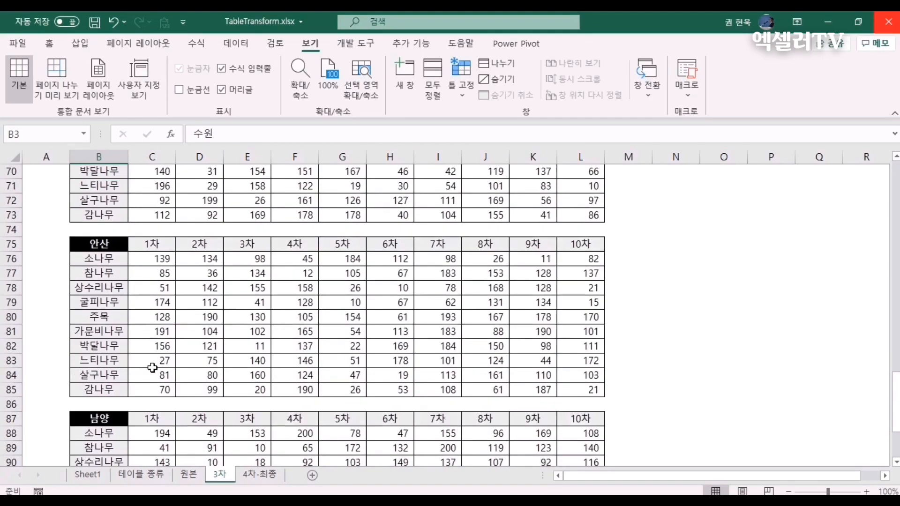
{"action": "scroll", "coordinate": [153, 368], "scroll_direction": "down", "scroll_amount": 6}
{"action": "scroll", "coordinate": [152, 368], "scroll_direction": "up", "scroll_amount": 18}
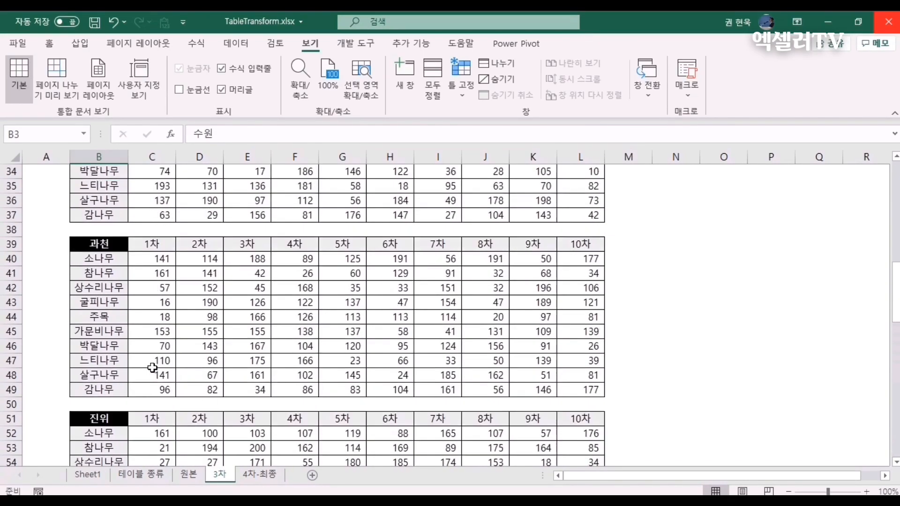
{"action": "scroll", "coordinate": [152, 368], "scroll_direction": "up", "scroll_amount": 11}
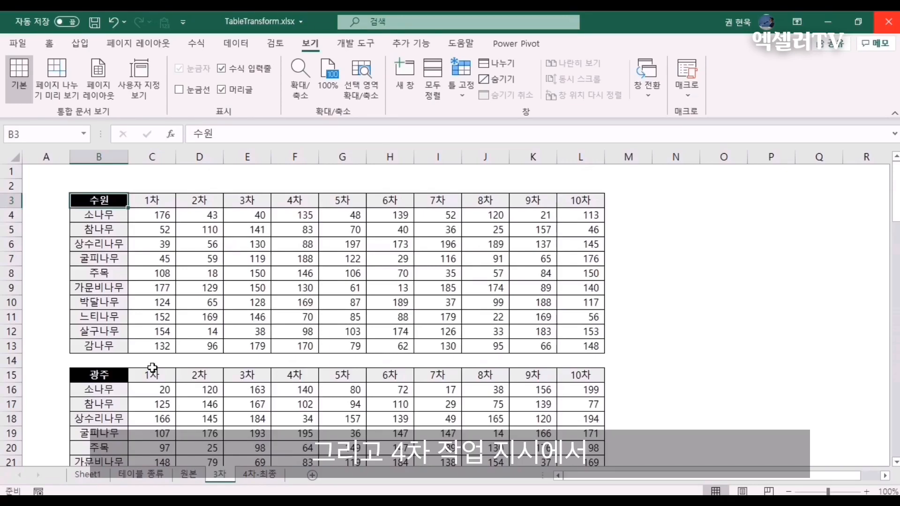
{"action": "left_click", "coordinate": [256, 473]}
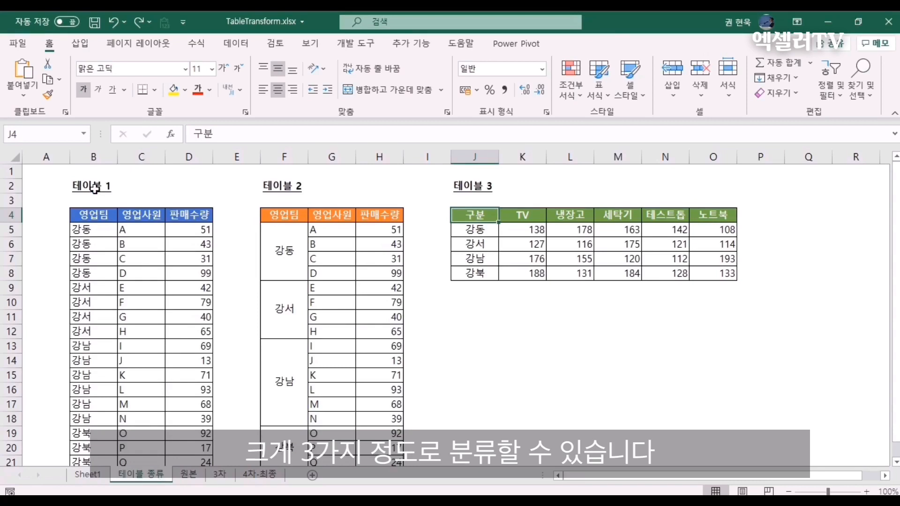
Step: Compare the layouts of 테이블 1, 테이블 2 and 테이블 3 on the 테이블 종류 sheet
{"action": "left_click", "coordinate": [107, 217]}
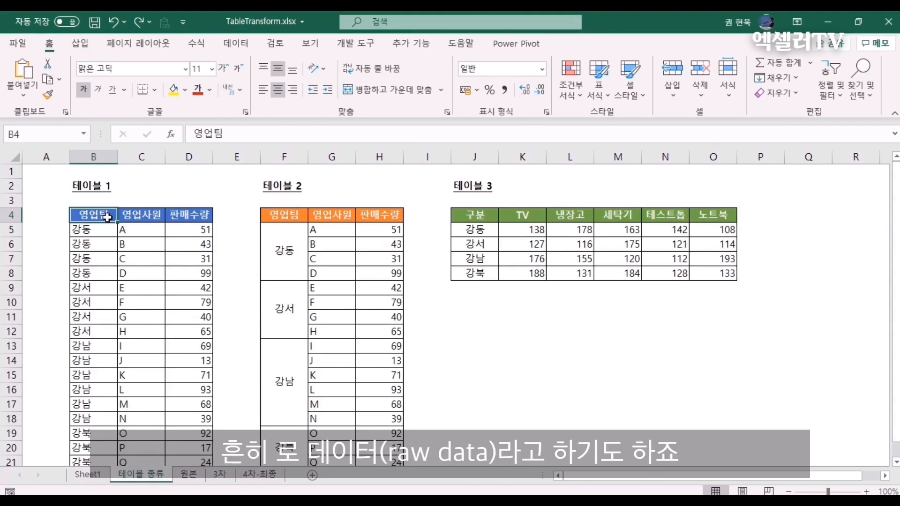
{"action": "left_click", "coordinate": [294, 220]}
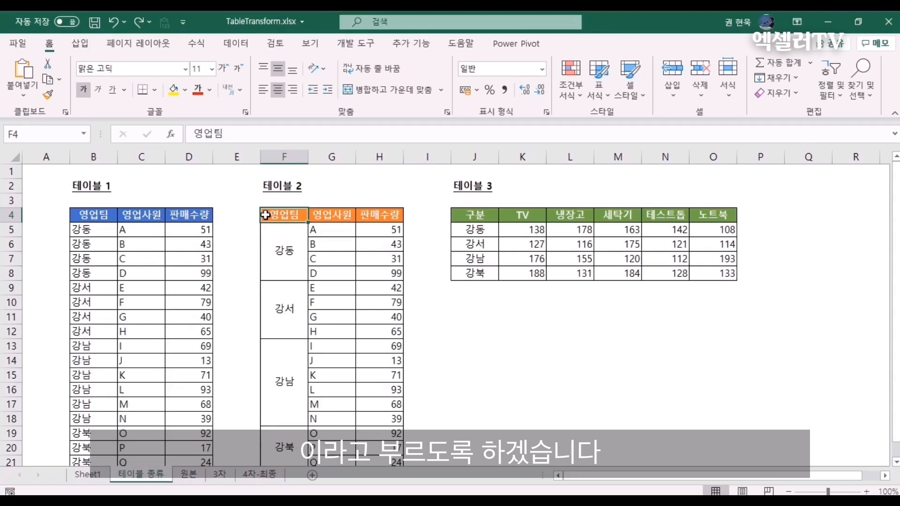
{"action": "left_click", "coordinate": [475, 220]}
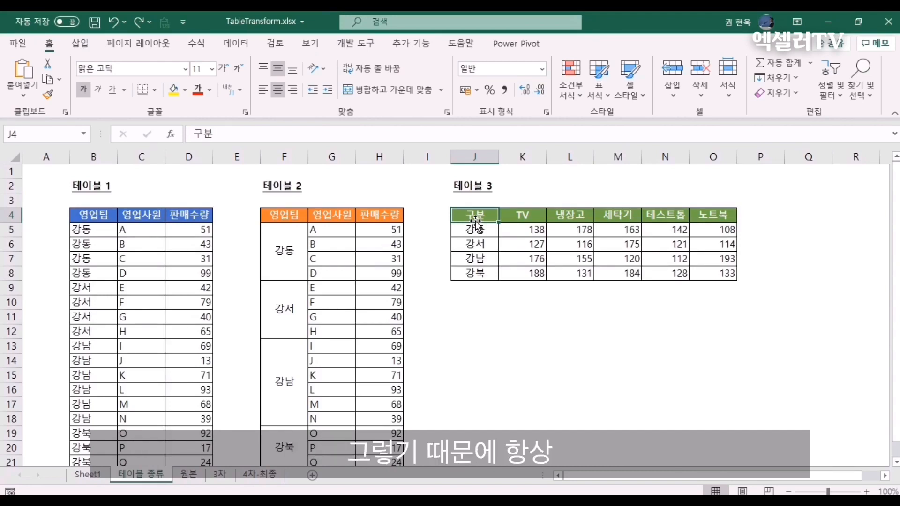
{"action": "left_click", "coordinate": [105, 218]}
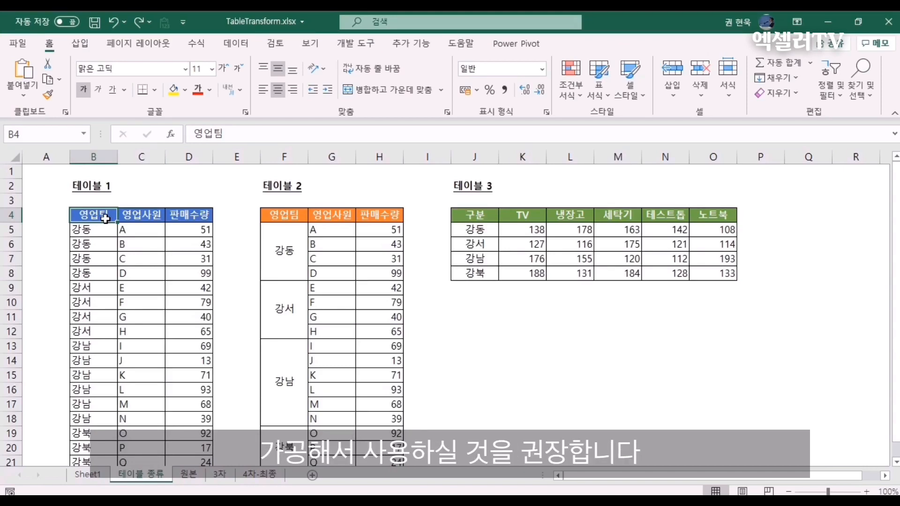
Step: Create a pivot table from the 원본 sheet's data range B2:E102, placed on the existing worksheet at cell G2
{"action": "left_click", "coordinate": [189, 475]}
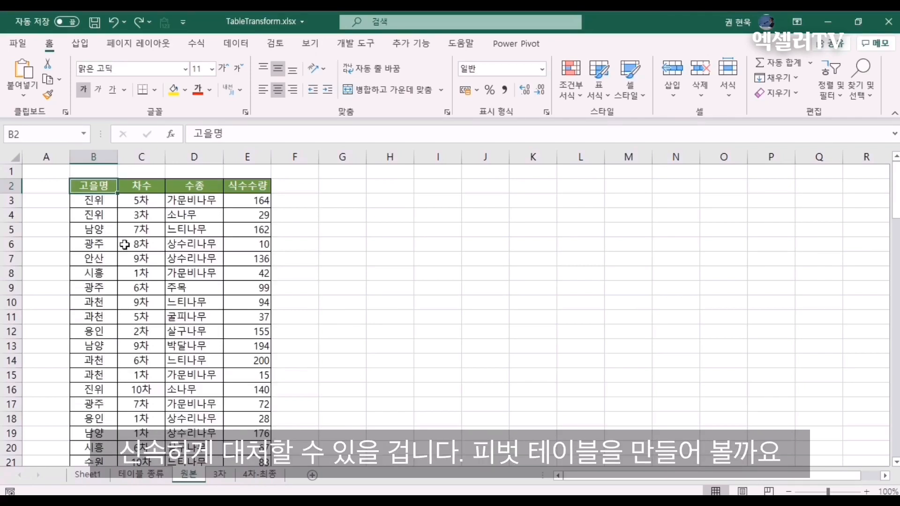
{"action": "left_click", "coordinate": [127, 203]}
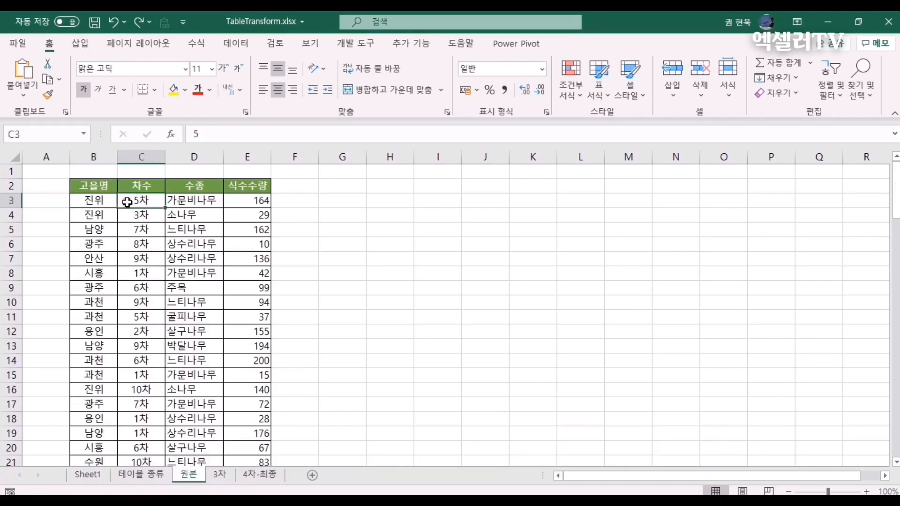
{"action": "left_click", "coordinate": [78, 43]}
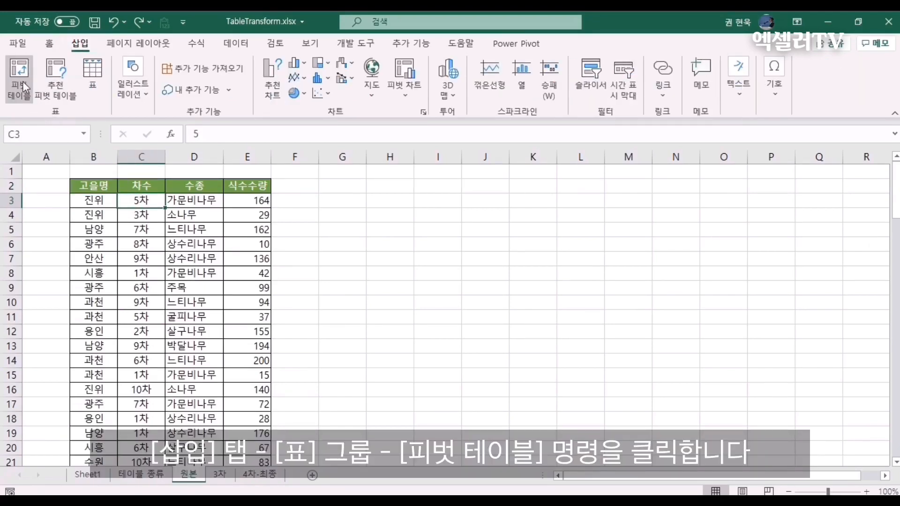
{"action": "left_click", "coordinate": [21, 70]}
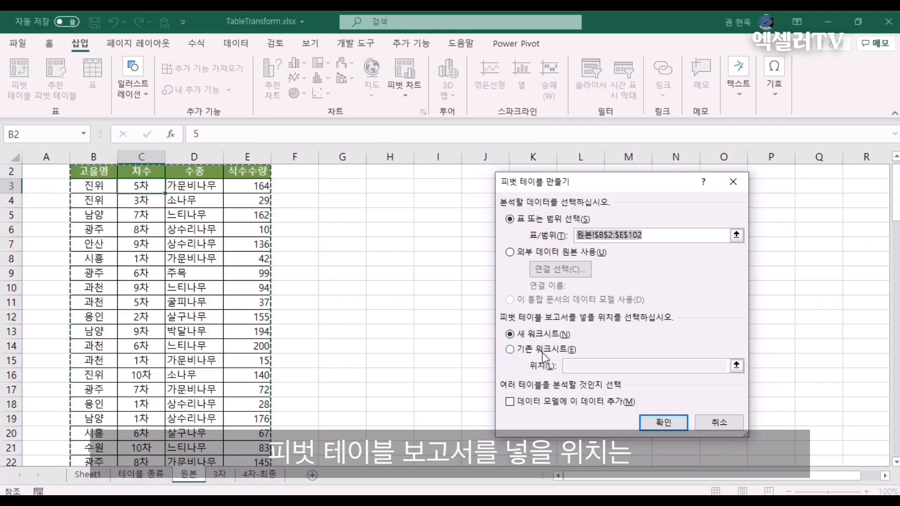
{"action": "left_click", "coordinate": [511, 349]}
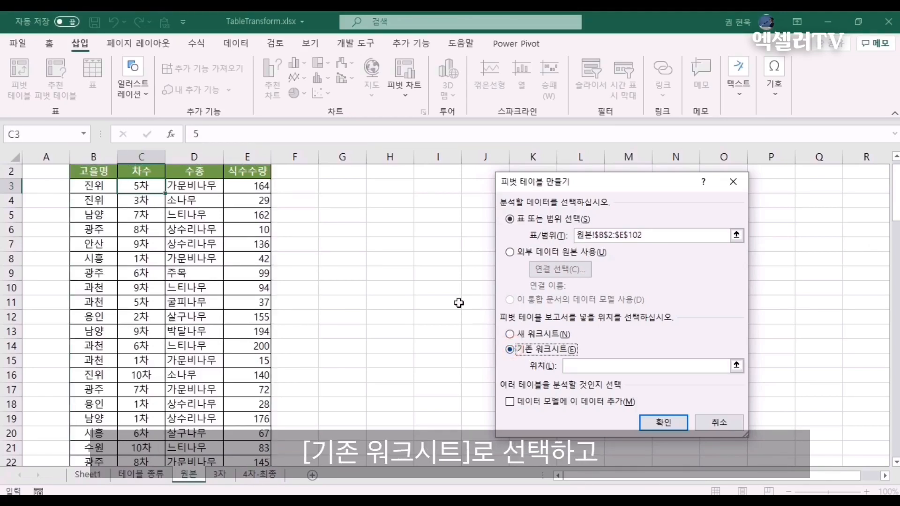
{"action": "scroll", "coordinate": [446, 295], "scroll_direction": "up", "scroll_amount": 1}
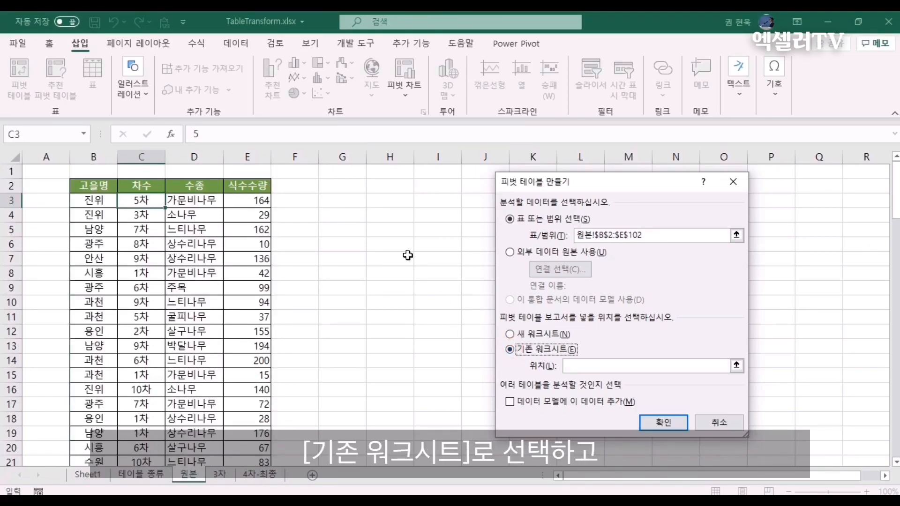
{"action": "left_click", "coordinate": [356, 188]}
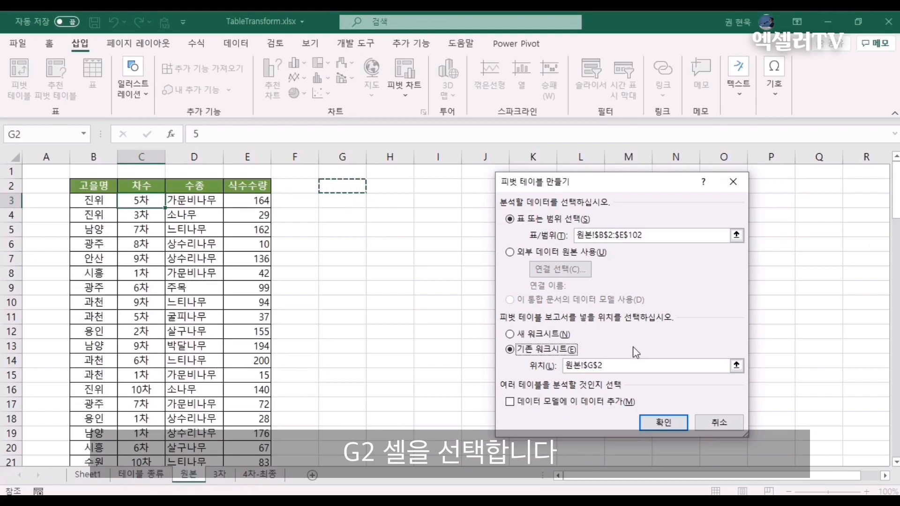
{"action": "left_click", "coordinate": [654, 424]}
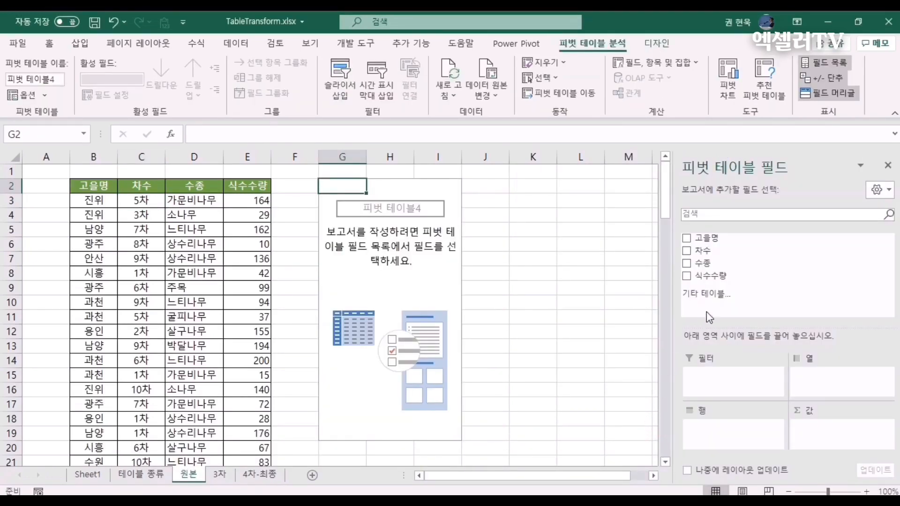
Step: Lay out the pivot table with 고을명 as rows, 차수 as columns and the sum of 식수수량 as values
{"action": "left_click_drag", "start_coordinate": [685, 241], "coordinate": [714, 425]}
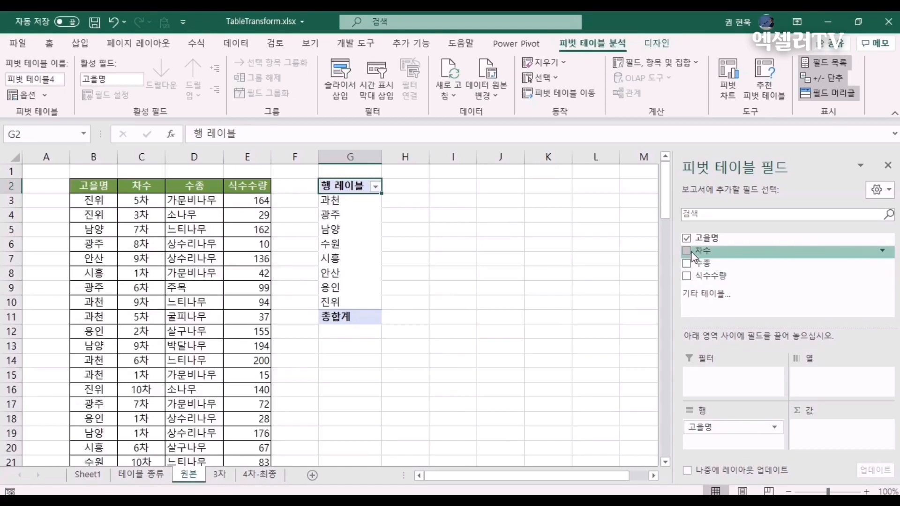
{"action": "left_click_drag", "start_coordinate": [690, 256], "coordinate": [826, 375]}
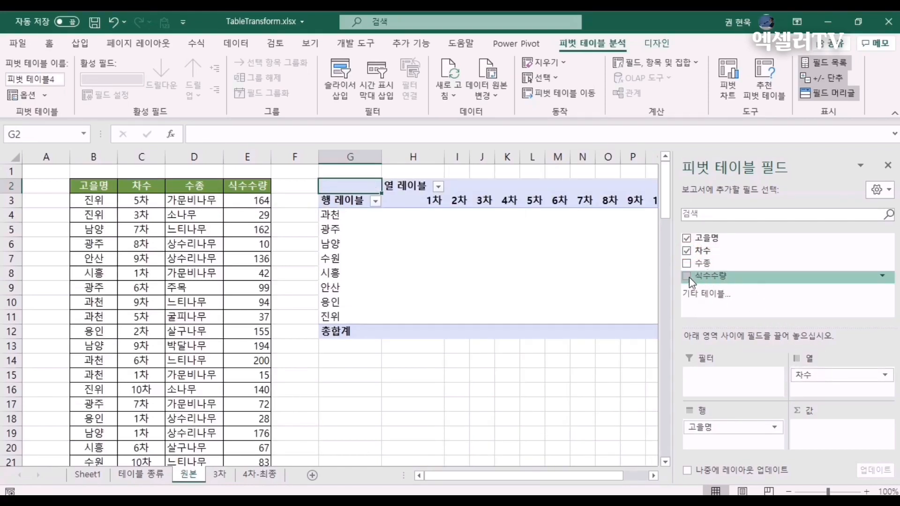
{"action": "left_click_drag", "start_coordinate": [689, 277], "coordinate": [825, 430]}
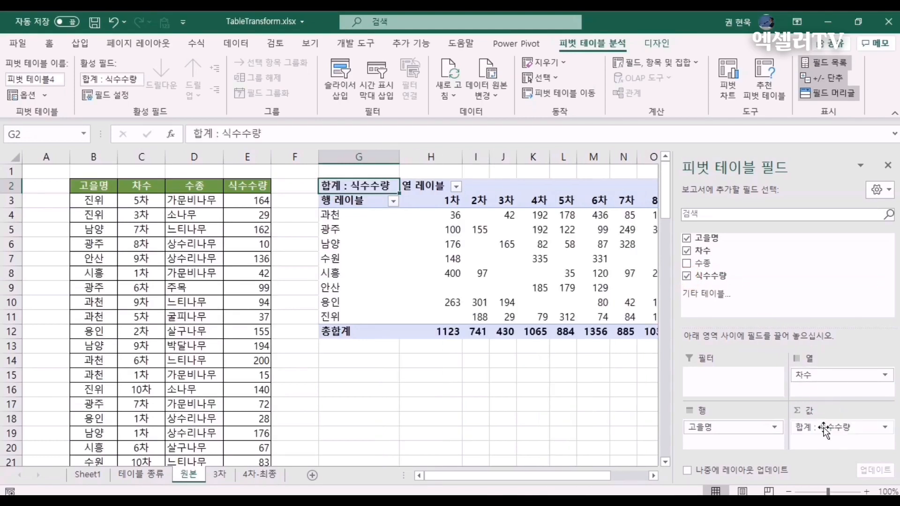
Step: Examine the full width of the pivot table and compare it with the summary table on the 4차-최종 sheet
{"action": "left_click", "coordinate": [655, 476]}
{"action": "left_click", "coordinate": [654, 475]}
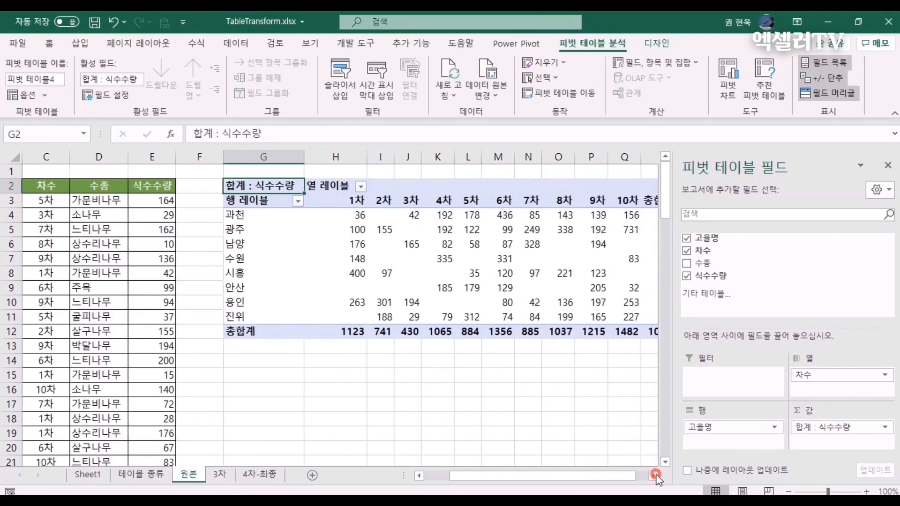
{"action": "left_click", "coordinate": [655, 475]}
{"action": "left_click", "coordinate": [655, 476]}
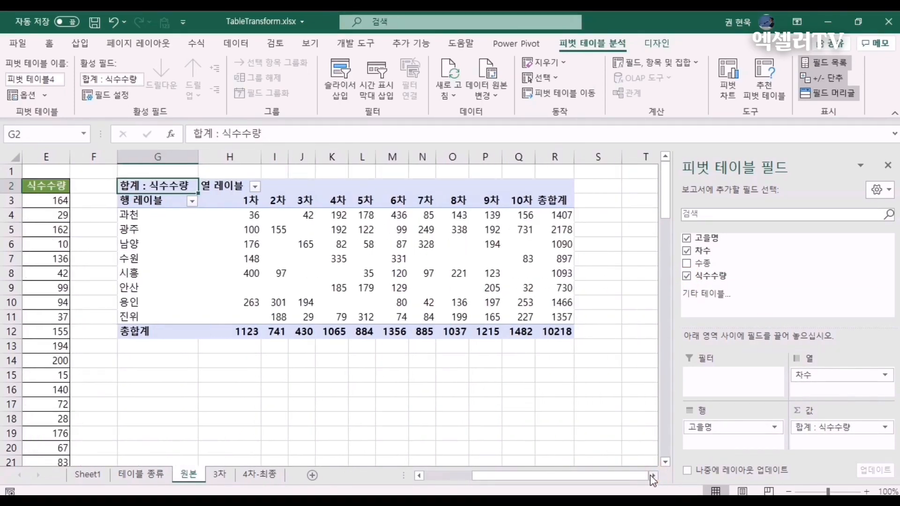
{"action": "left_click", "coordinate": [265, 475]}
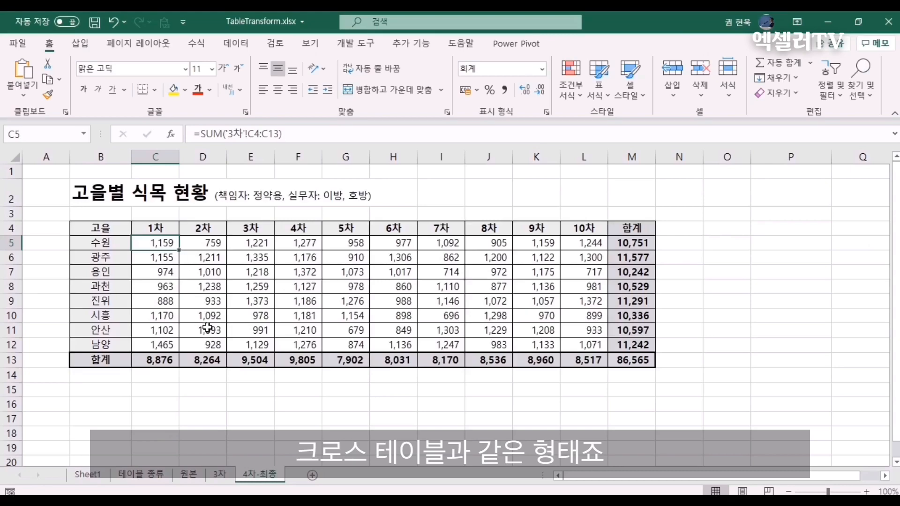
{"action": "left_click", "coordinate": [188, 474]}
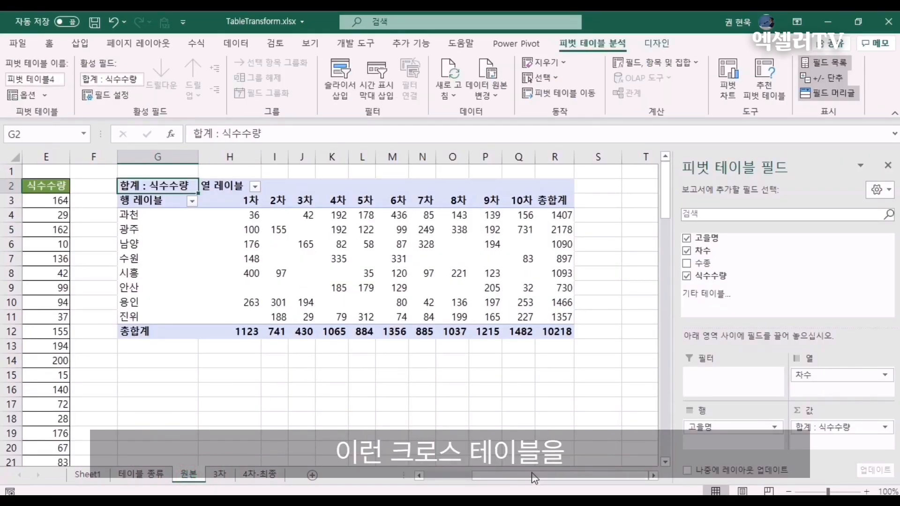
{"action": "left_click_drag", "start_coordinate": [535, 476], "coordinate": [466, 476]}
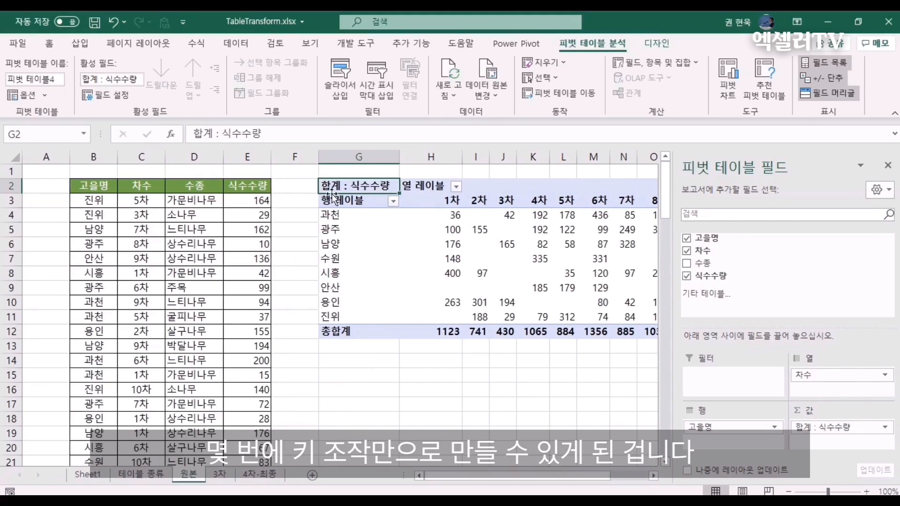
{"action": "mouse_move", "coordinate": [479, 230]}
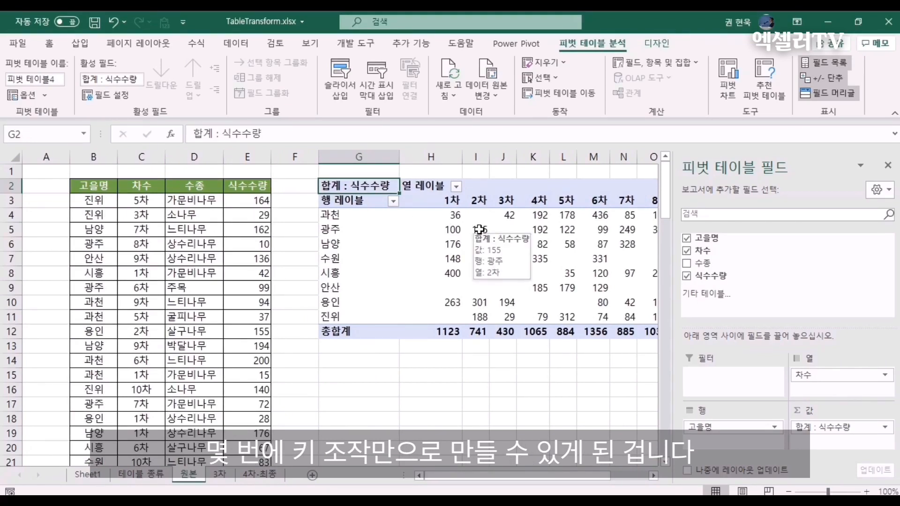
{"action": "left_click", "coordinate": [654, 475]}
{"action": "left_click", "coordinate": [655, 476]}
{"action": "left_click", "coordinate": [655, 476]}
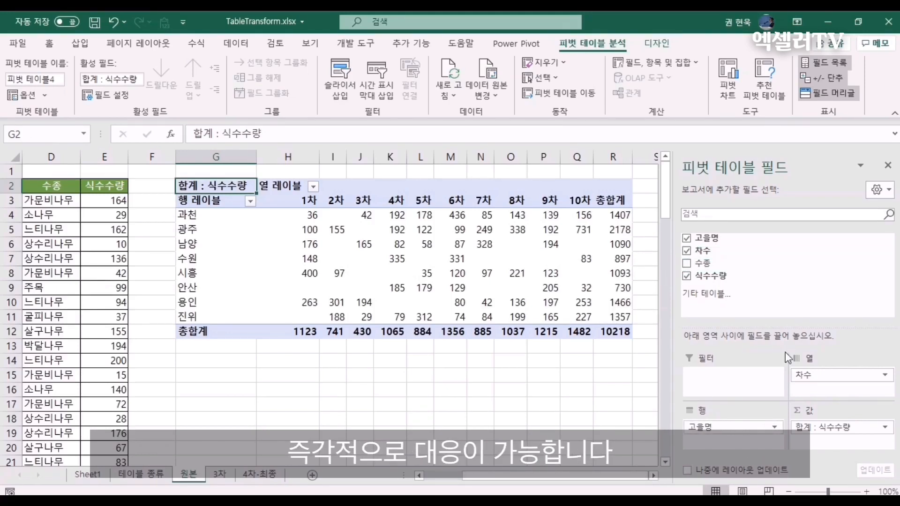
Step: Replace 차수 with 수종 as the pivot table's column field and check the columns through the grand total
{"action": "left_click_drag", "start_coordinate": [818, 375], "coordinate": [769, 276]}
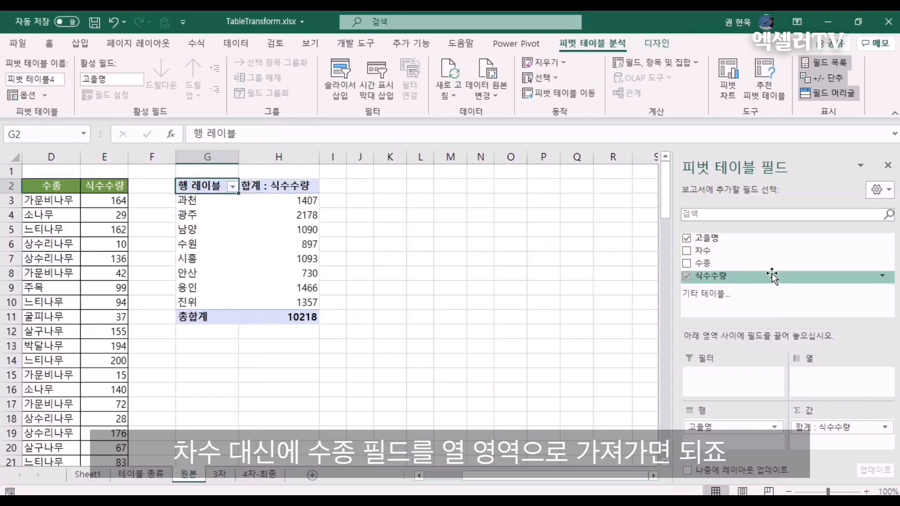
{"action": "left_click_drag", "start_coordinate": [693, 263], "coordinate": [814, 375]}
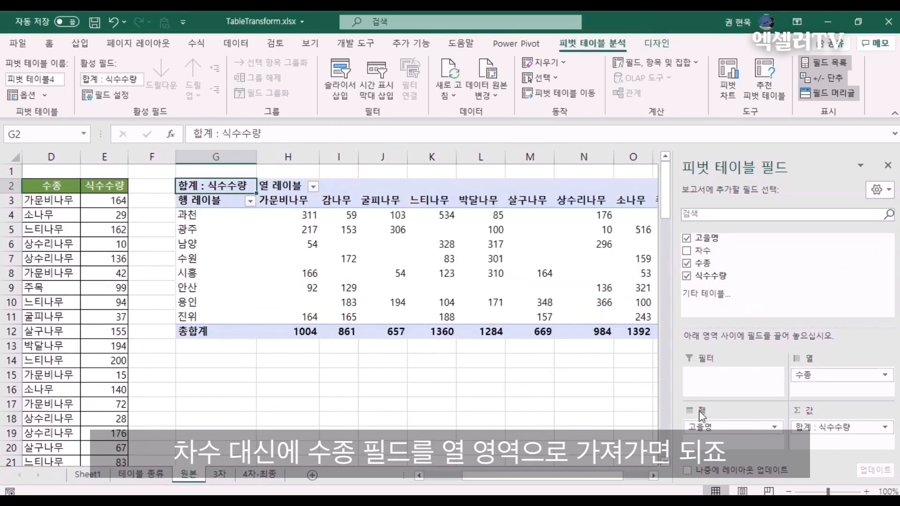
{"action": "left_click", "coordinate": [653, 476]}
{"action": "left_click", "coordinate": [653, 476]}
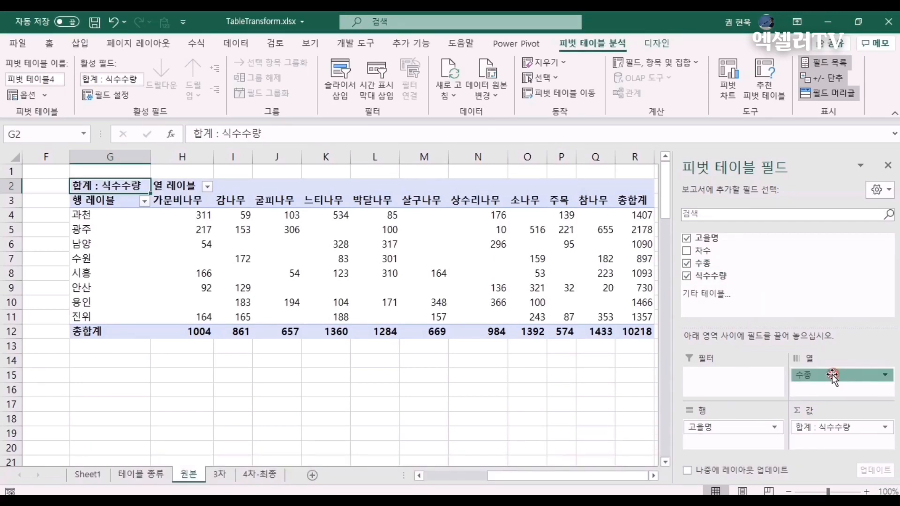
Step: Move 수종 to the pivot table's rows beneath 고을명 and add 차수 as the column field
{"action": "left_click_drag", "start_coordinate": [832, 375], "coordinate": [743, 433]}
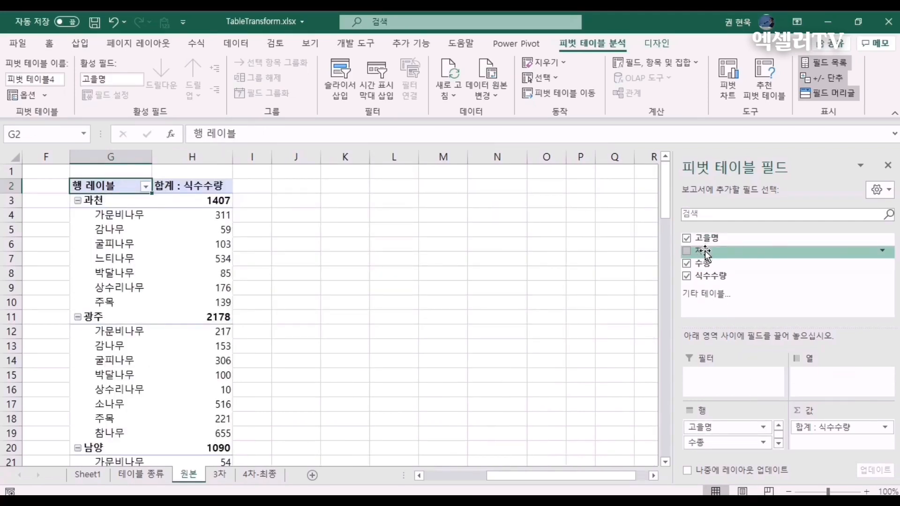
{"action": "left_click_drag", "start_coordinate": [702, 251], "coordinate": [837, 379]}
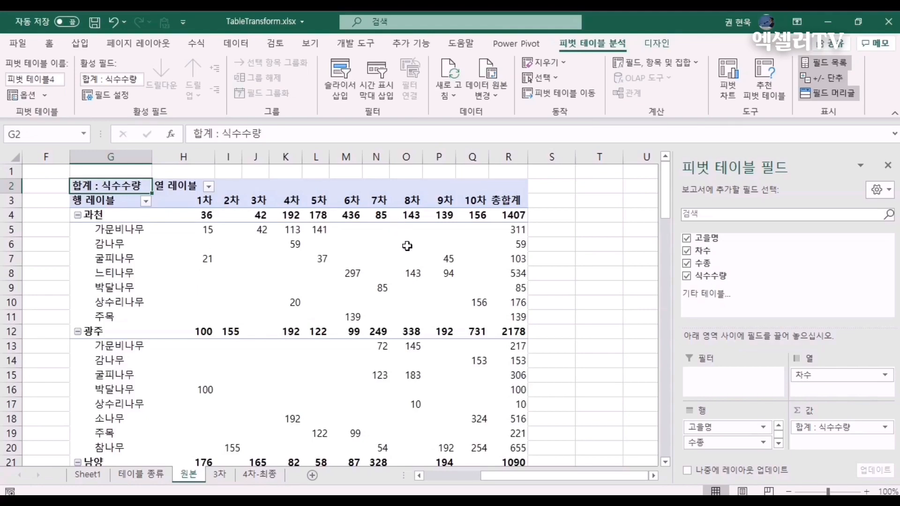
{"action": "scroll", "coordinate": [407, 245], "scroll_direction": "down", "scroll_amount": 4}
{"action": "scroll", "coordinate": [407, 246], "scroll_direction": "down", "scroll_amount": 6}
{"action": "scroll", "coordinate": [407, 245], "scroll_direction": "up", "scroll_amount": 10}
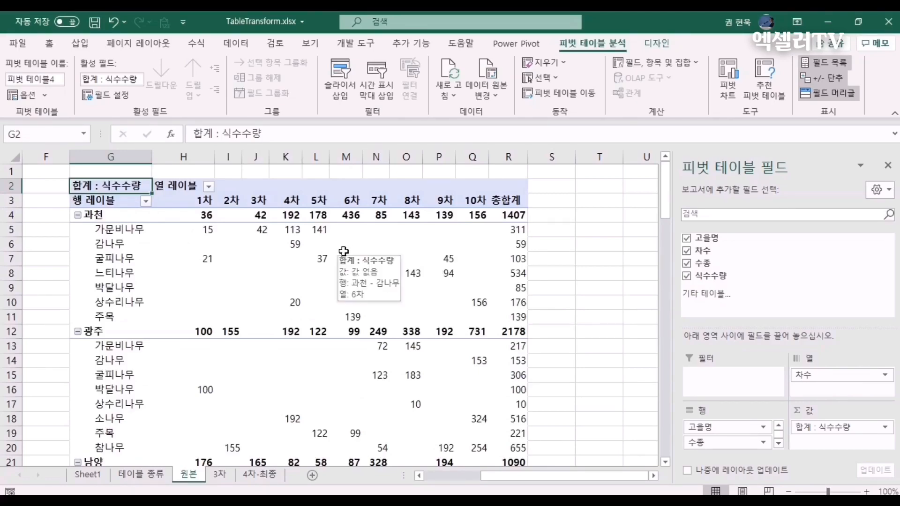
Step: Load the range B4:M12 of the 4차-최종 sheet, with headers, into the Power Query Editor as a table
{"action": "left_click", "coordinate": [271, 475]}
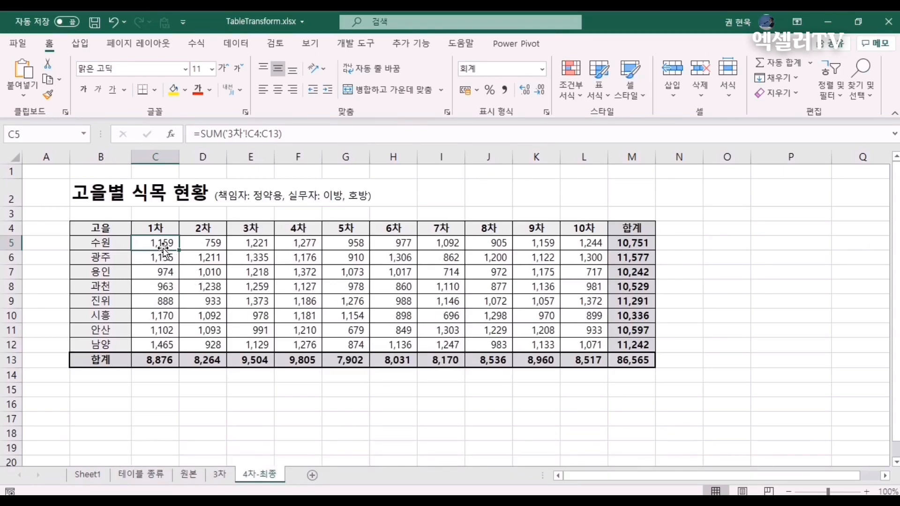
{"action": "left_click", "coordinate": [243, 44]}
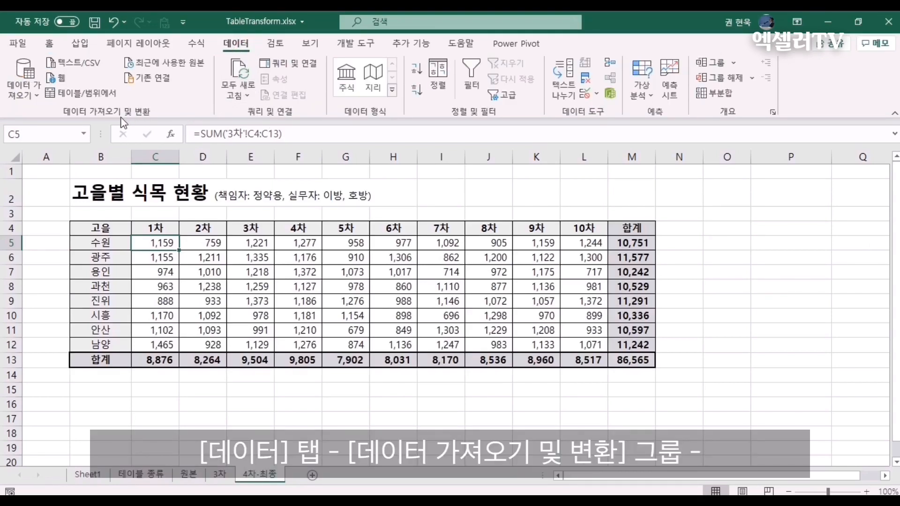
{"action": "left_click", "coordinate": [86, 94]}
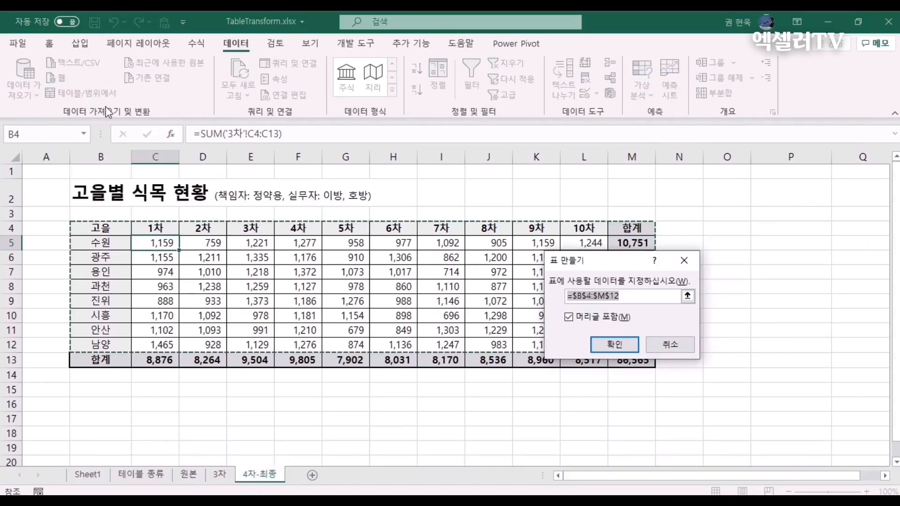
{"action": "left_click", "coordinate": [620, 345]}
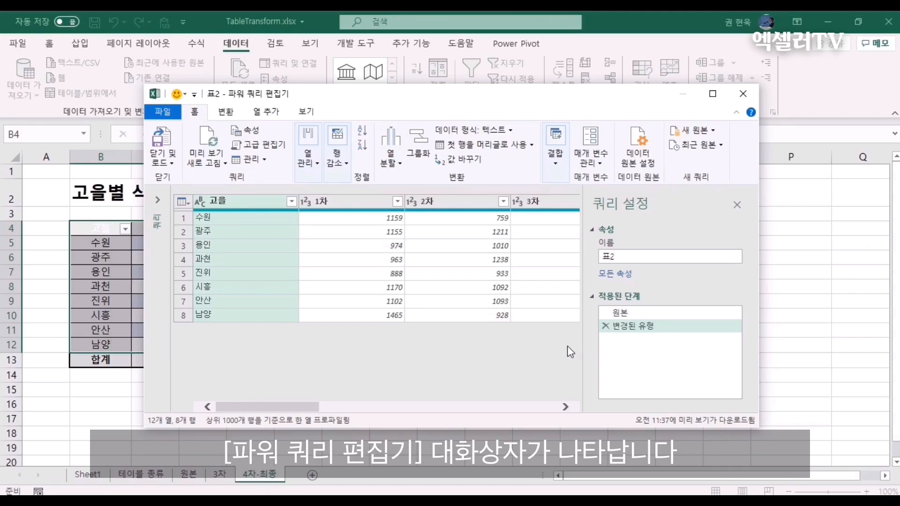
Step: Unpivot the columns 1차 through 10차 in the query
{"action": "left_click", "coordinate": [358, 203]}
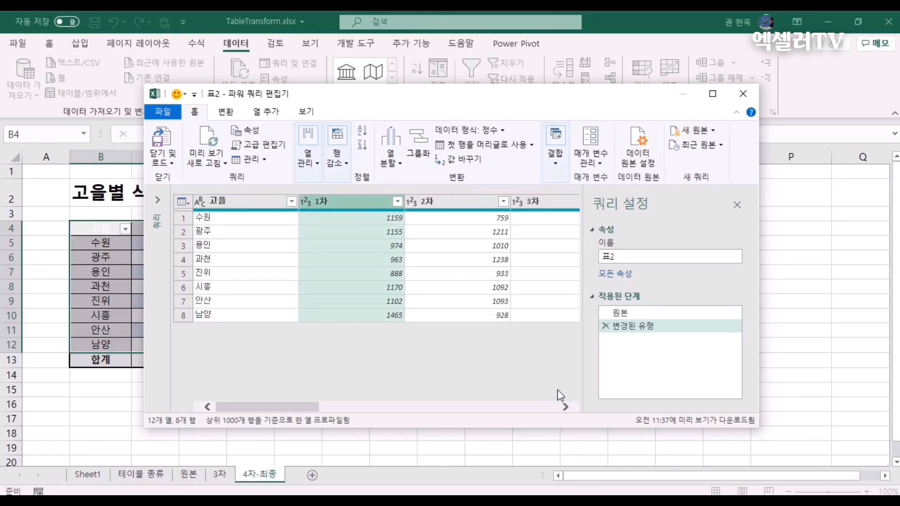
{"action": "left_click", "coordinate": [565, 407]}
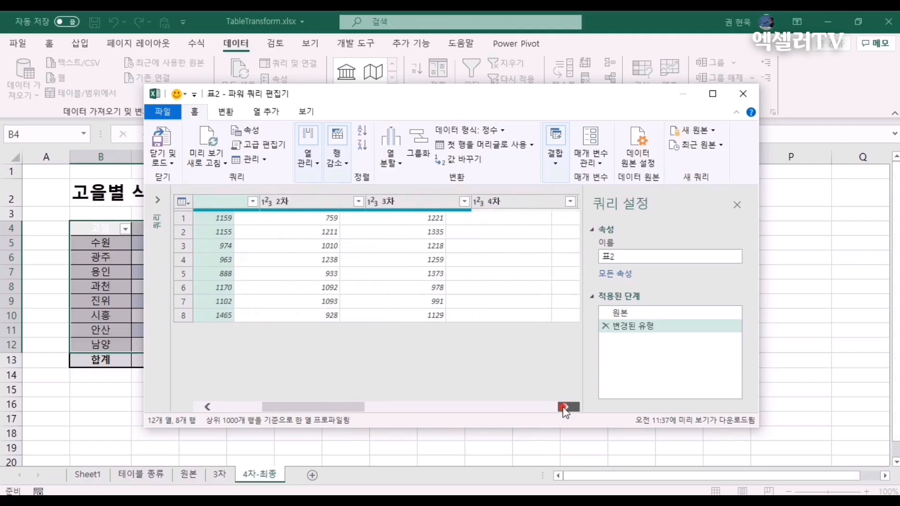
{"action": "left_click_drag", "start_coordinate": [565, 407], "coordinate": [563, 408]}
{"action": "left_click", "coordinate": [565, 407]}
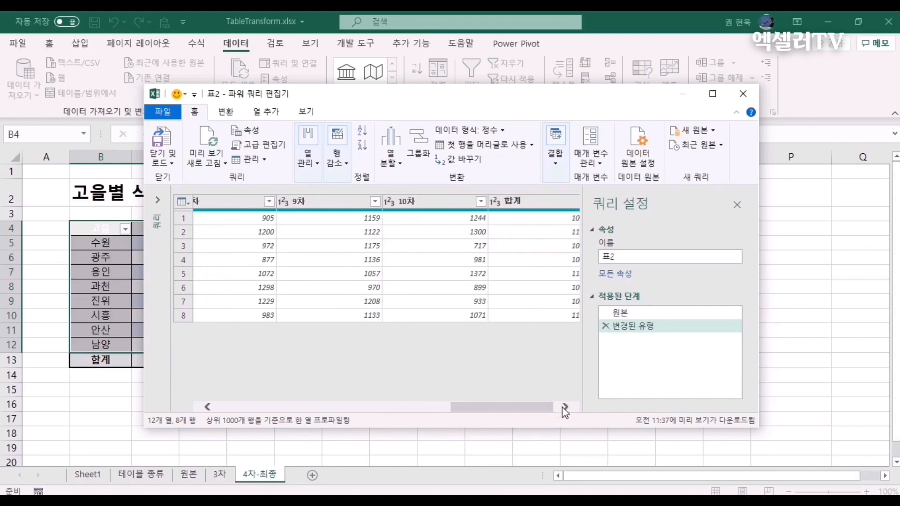
{"action": "left_click", "coordinate": [435, 202], "text": "shift"}
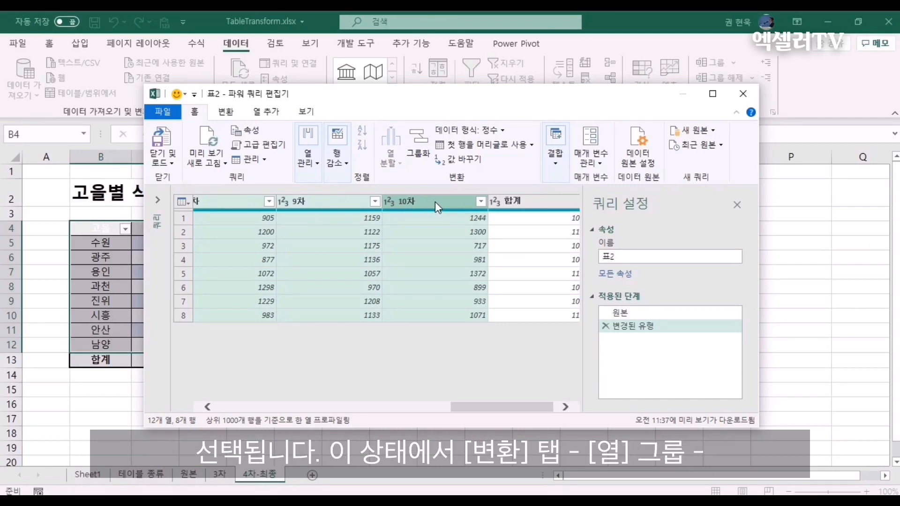
{"action": "left_click", "coordinate": [226, 112]}
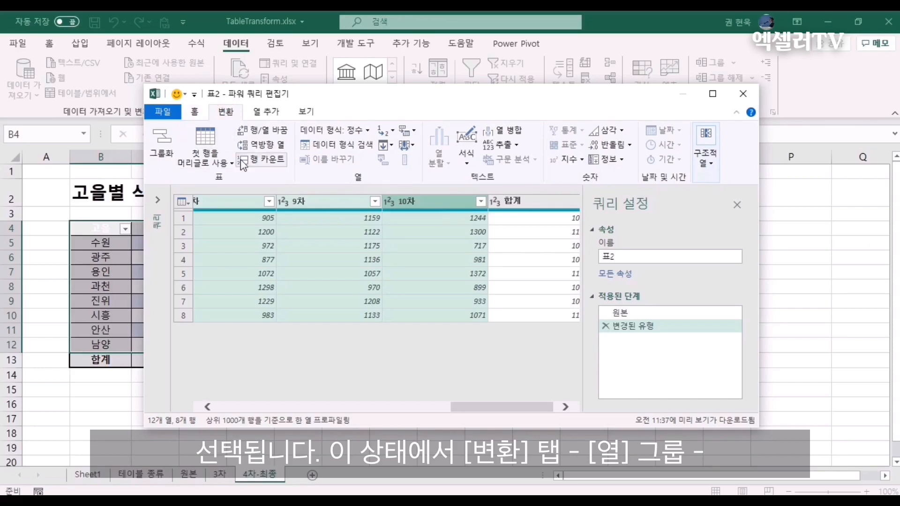
{"action": "left_click", "coordinate": [406, 137]}
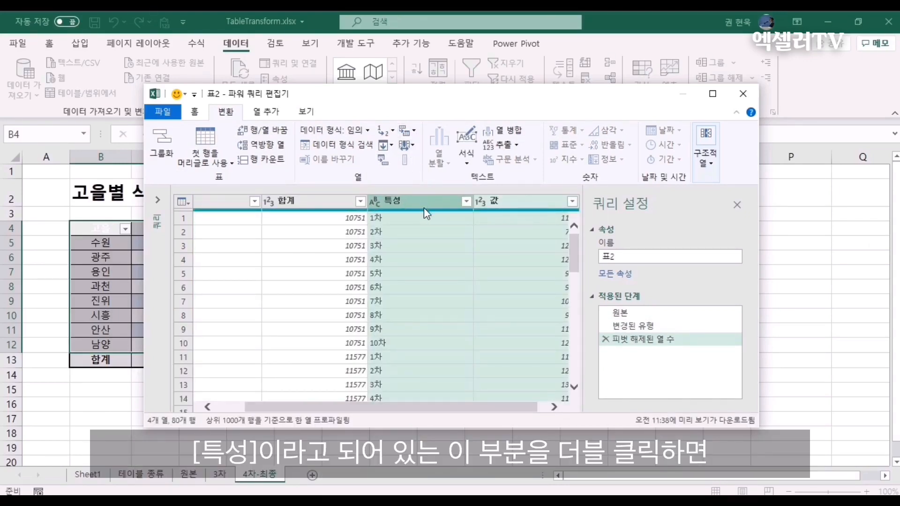
Step: Rename the unpivoted 특성 column to 차수 and the 값 column to 식수수량
{"action": "double_click", "coordinate": [413, 202]}
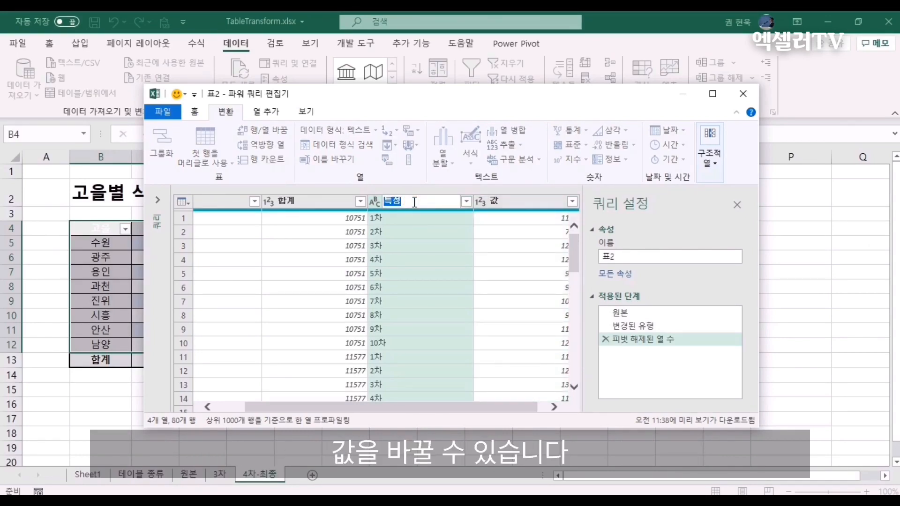
{"action": "type", "text": "차수"}
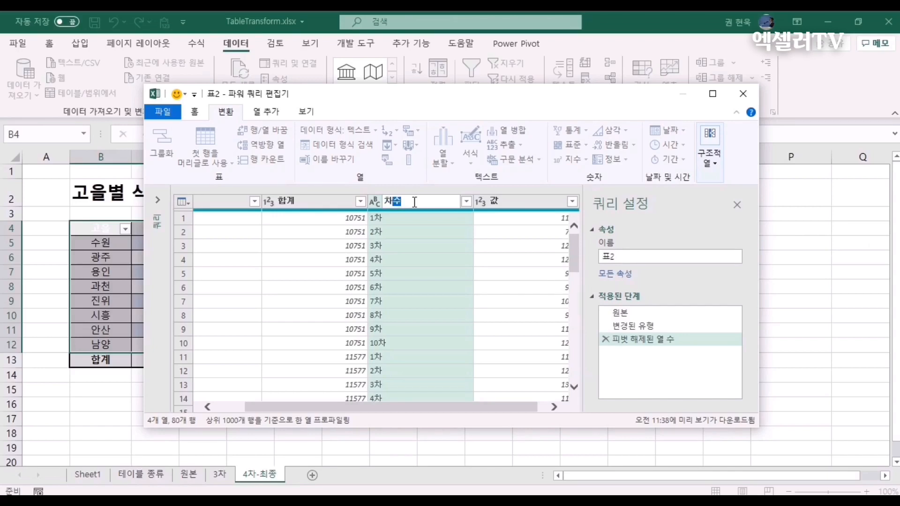
{"action": "key", "text": "Return"}
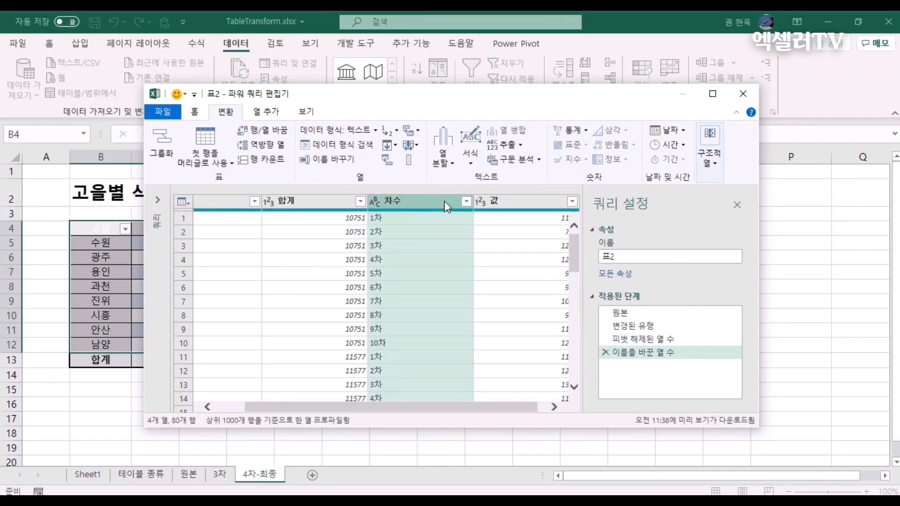
{"action": "left_click", "coordinate": [519, 202]}
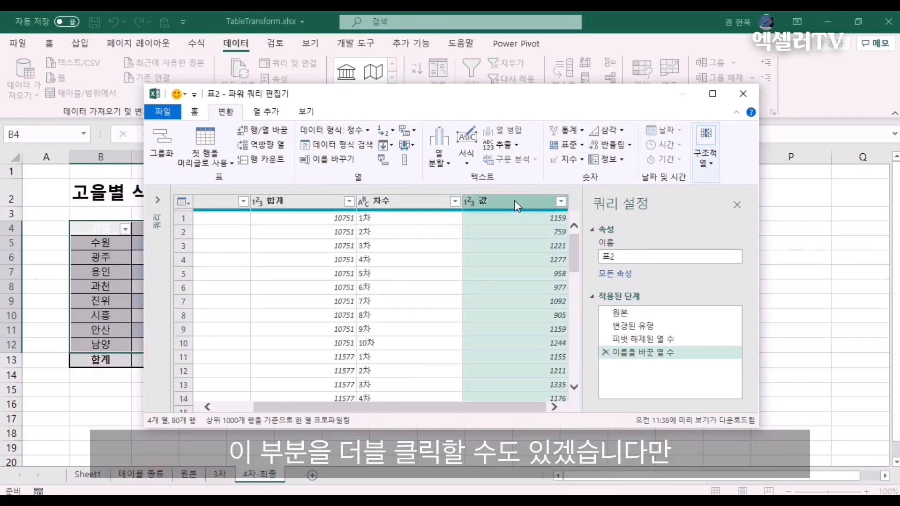
{"action": "left_click", "coordinate": [329, 162]}
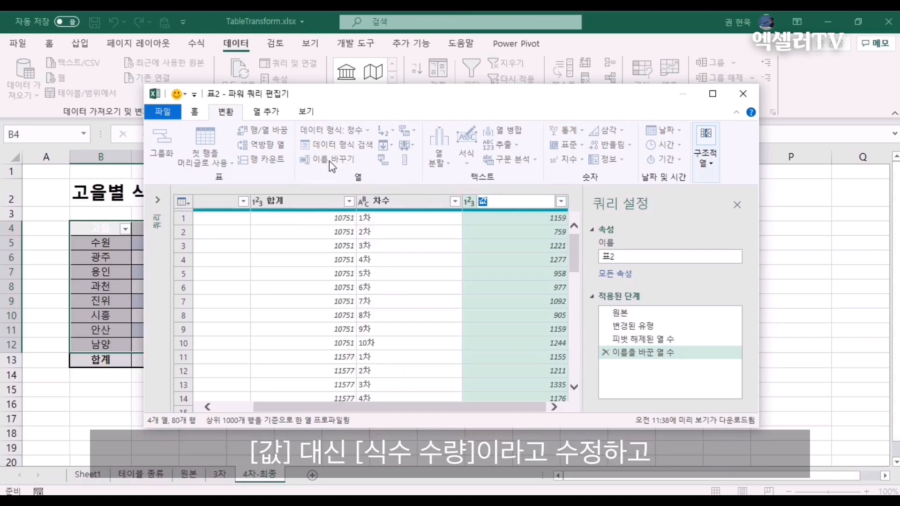
{"action": "type", "text": "식수수량"}
{"action": "key", "text": "Return"}
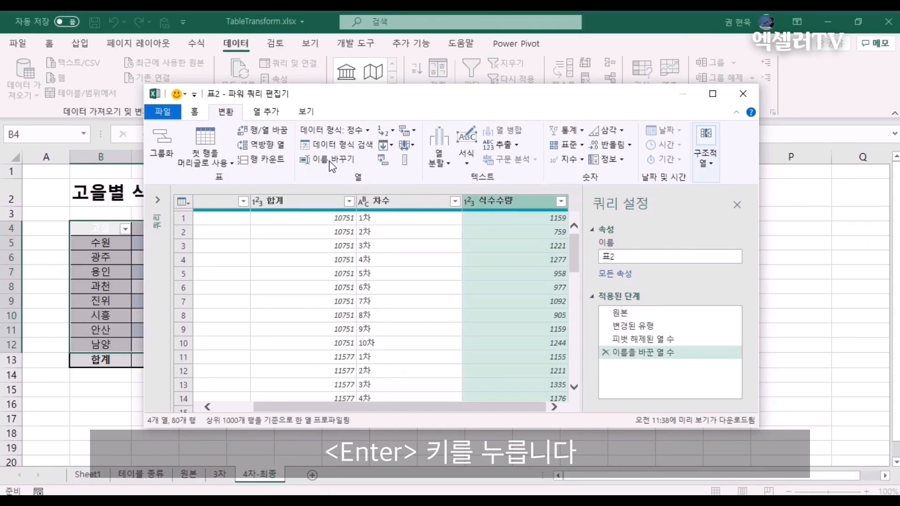
Step: Close the query and load it as a pivot table report on a new worksheet, dismissing the query list
{"action": "left_click_drag", "start_coordinate": [451, 406], "coordinate": [300, 406]}
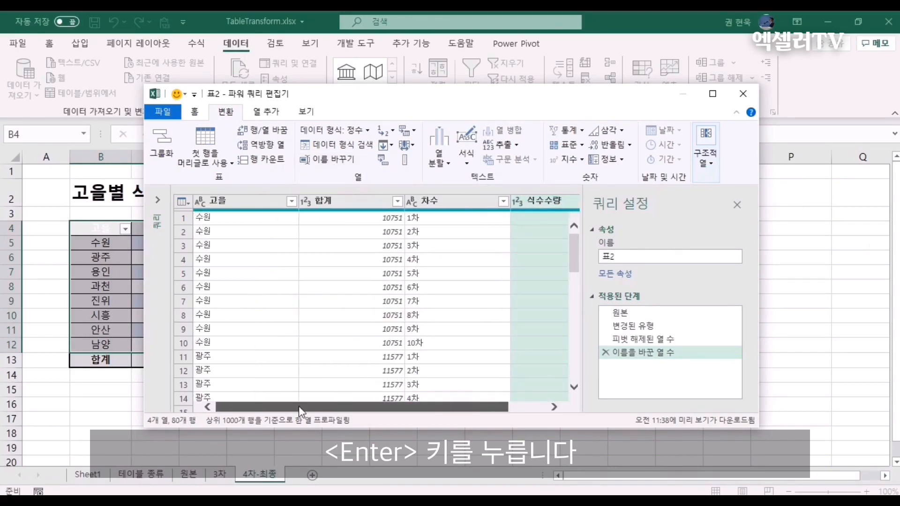
{"action": "left_click", "coordinate": [194, 116]}
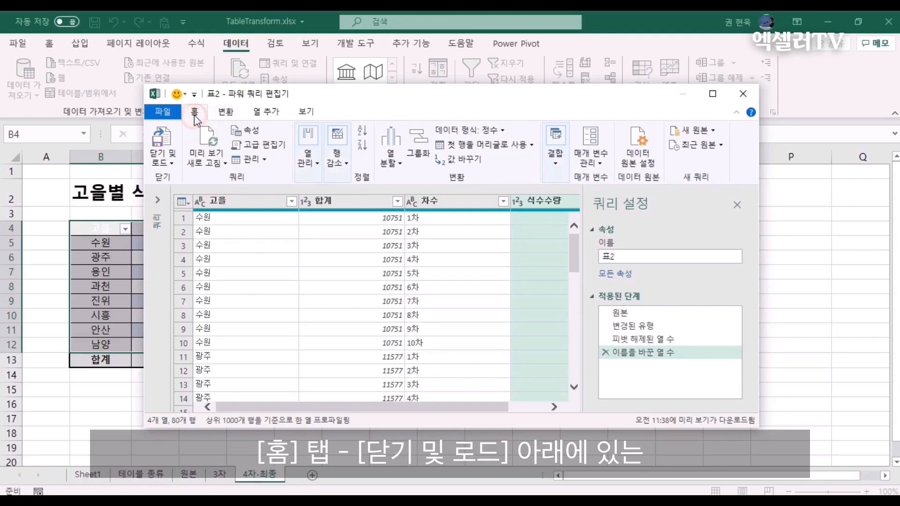
{"action": "left_click", "coordinate": [171, 163]}
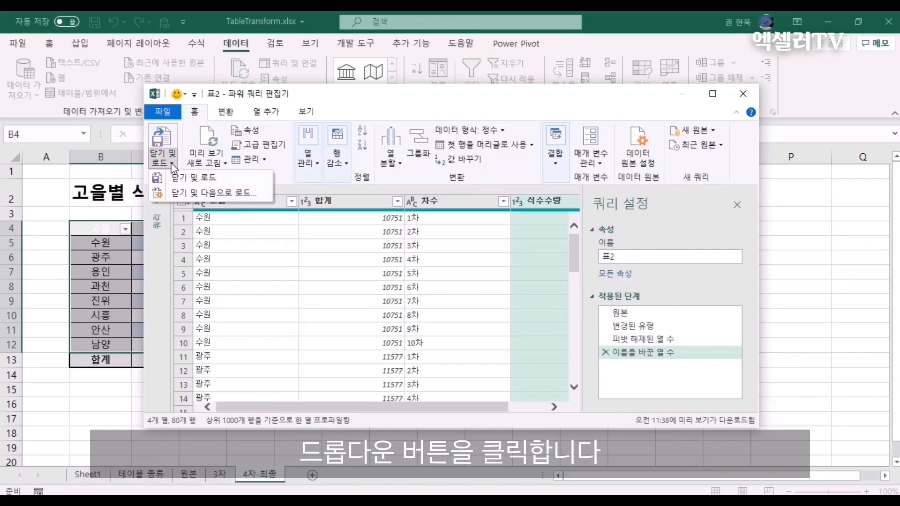
{"action": "left_click", "coordinate": [226, 192]}
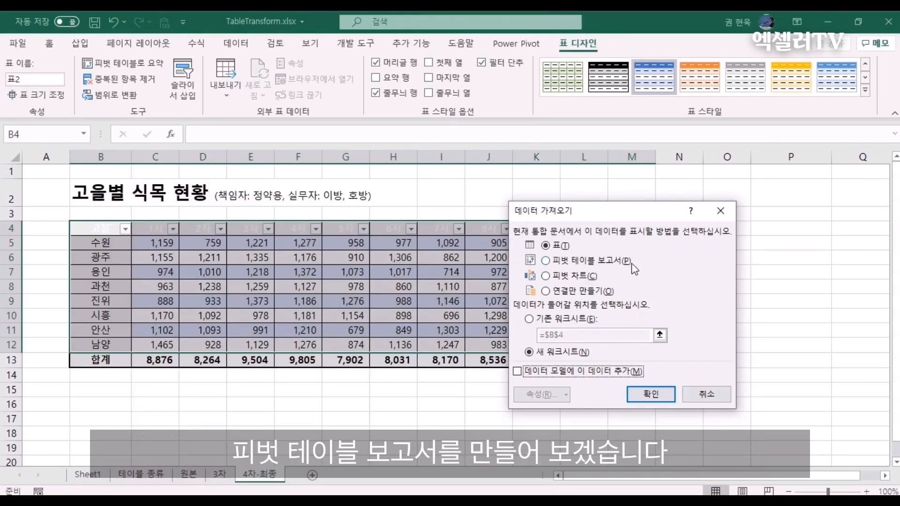
{"action": "left_click", "coordinate": [545, 262]}
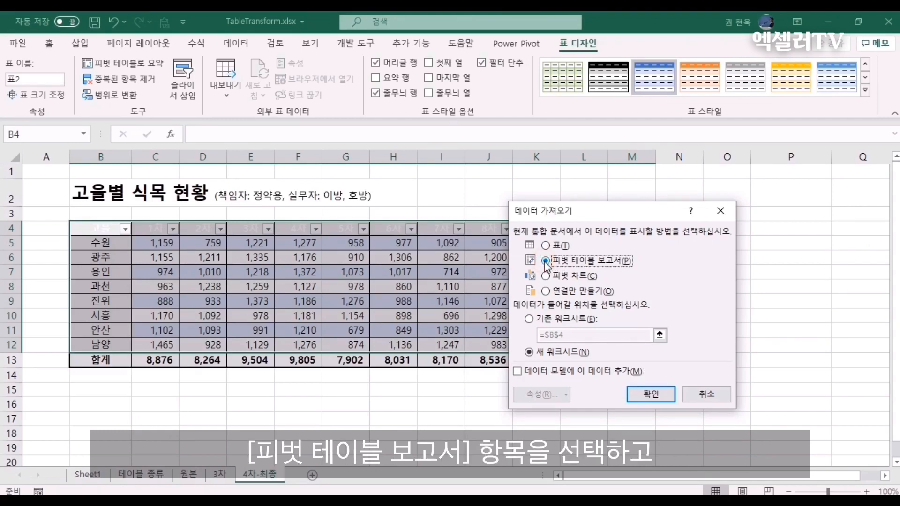
{"action": "left_click", "coordinate": [655, 398]}
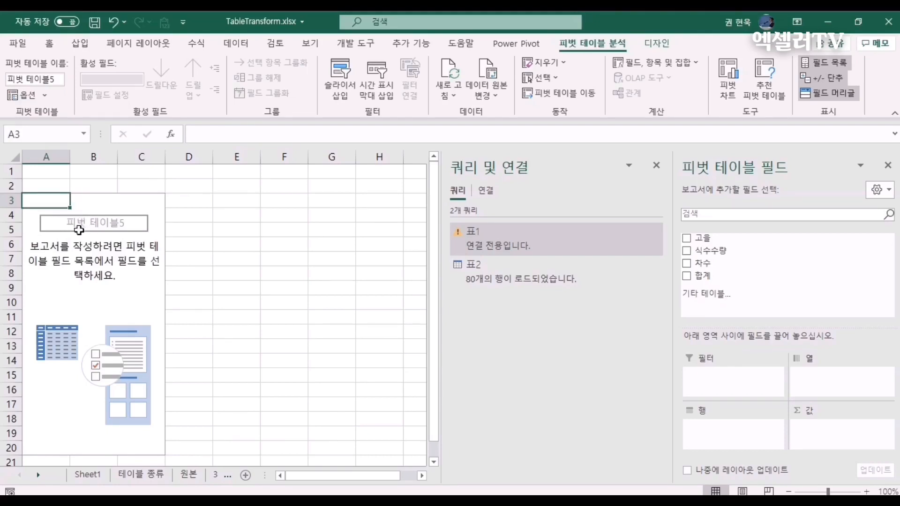
{"action": "left_click", "coordinate": [655, 166]}
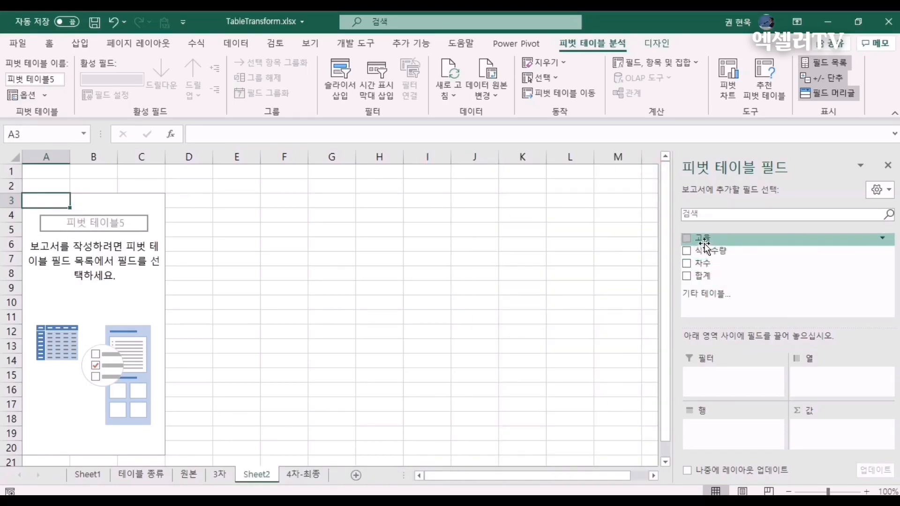
Step: Lay out the new pivot table with 고을 as rows, 차수 as columns and the sum of 식수수량 as values
{"action": "left_click_drag", "start_coordinate": [704, 244], "coordinate": [725, 428]}
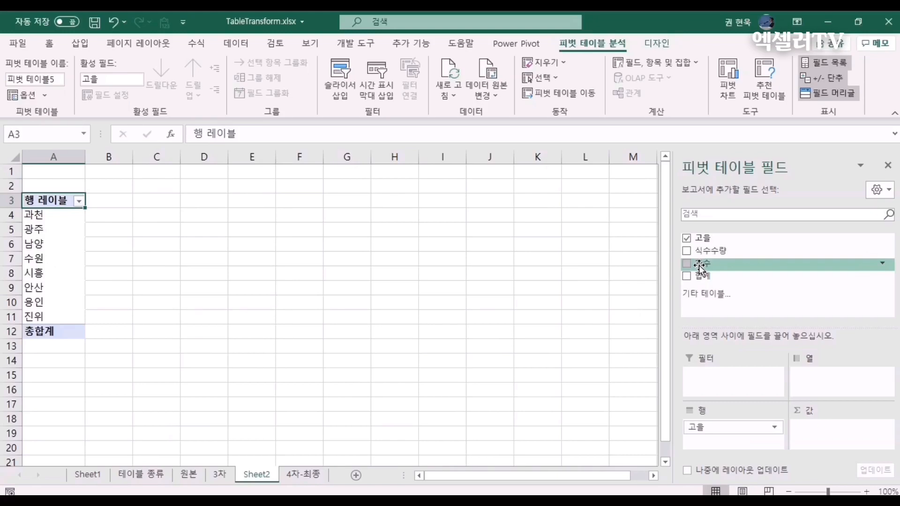
{"action": "left_click_drag", "start_coordinate": [700, 268], "coordinate": [832, 379]}
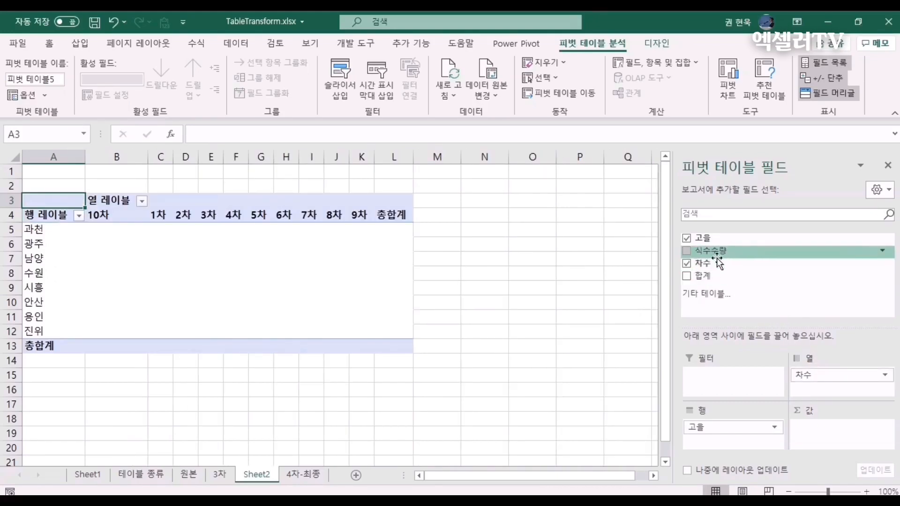
{"action": "left_click_drag", "start_coordinate": [717, 259], "coordinate": [835, 435]}
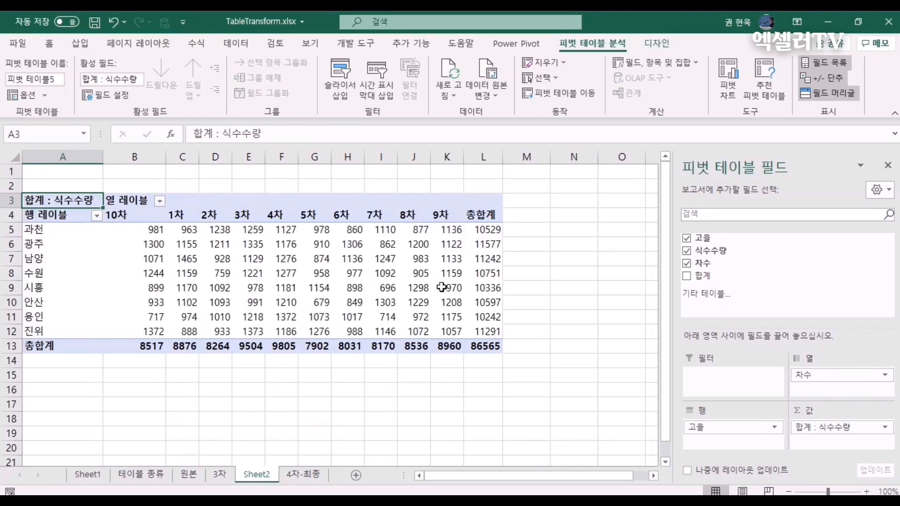
Step: Compare the new pivot table on Sheet2 with the source table on the 4차-최종 sheet
{"action": "key", "text": "ctrl+Page_Down"}
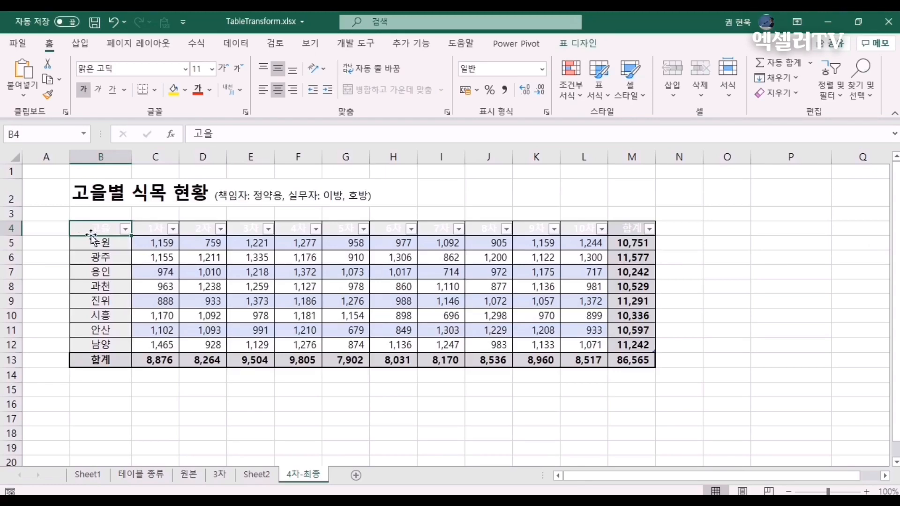
{"action": "left_click", "coordinate": [261, 474]}
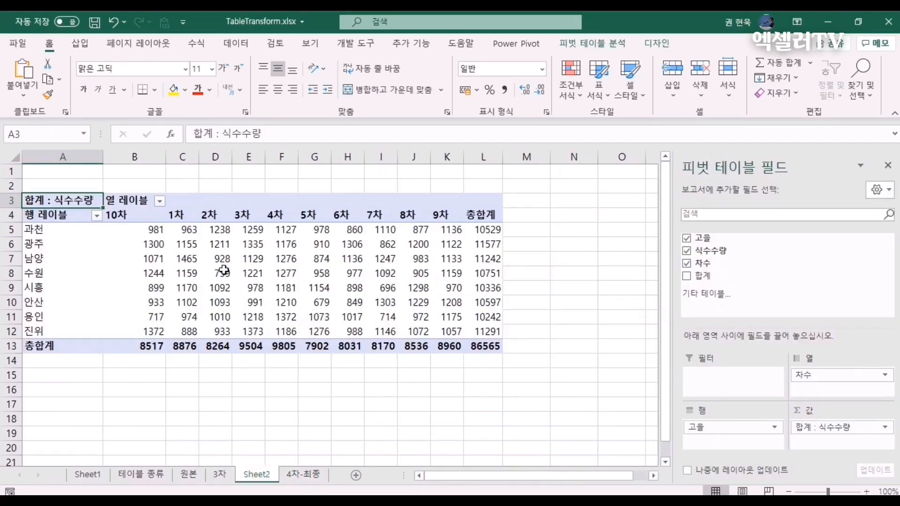
{"action": "mouse_move", "coordinate": [218, 286]}
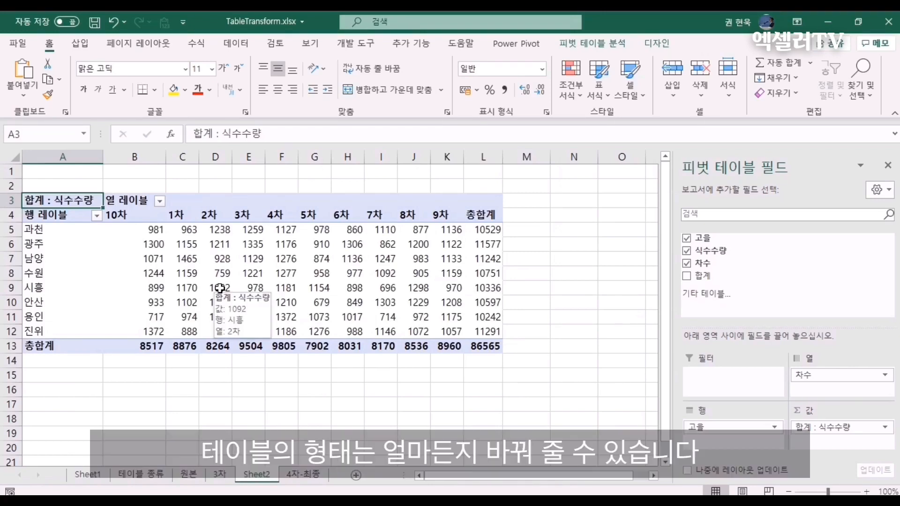
{"action": "mouse_move", "coordinate": [186, 264]}
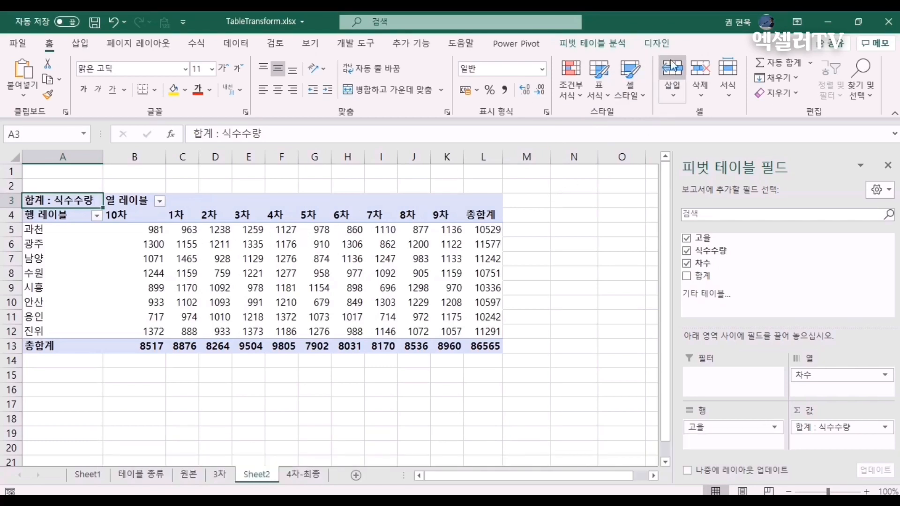
Step: Apply the blue style from the first row of the medium (중간) group to the pivot table
{"action": "left_click", "coordinate": [658, 46]}
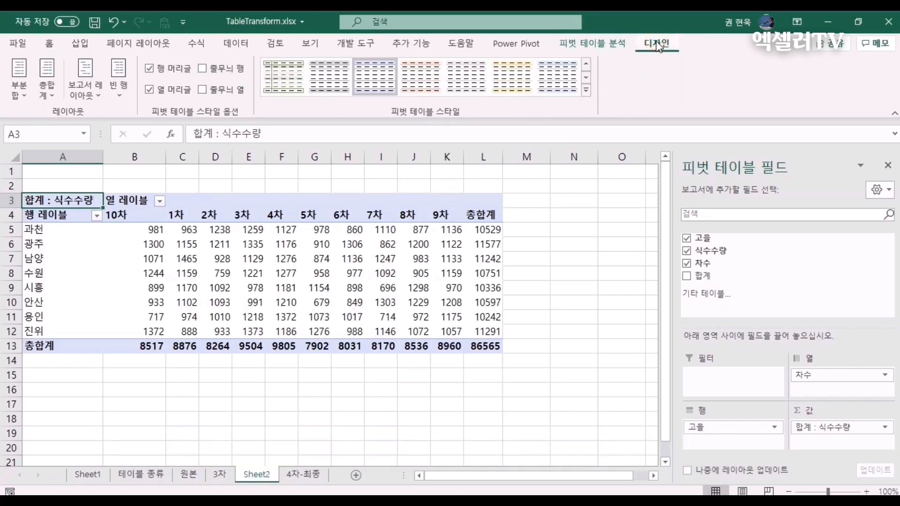
{"action": "left_click", "coordinate": [586, 90]}
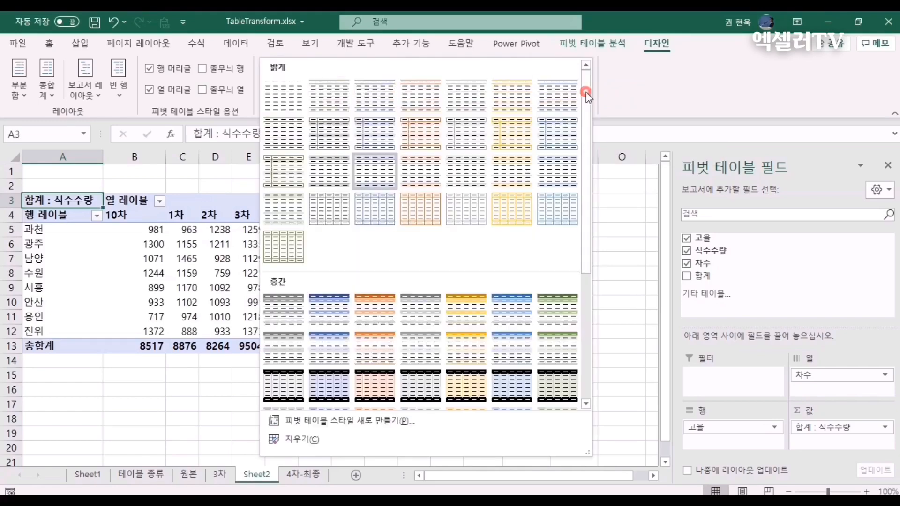
{"action": "left_click", "coordinate": [323, 313]}
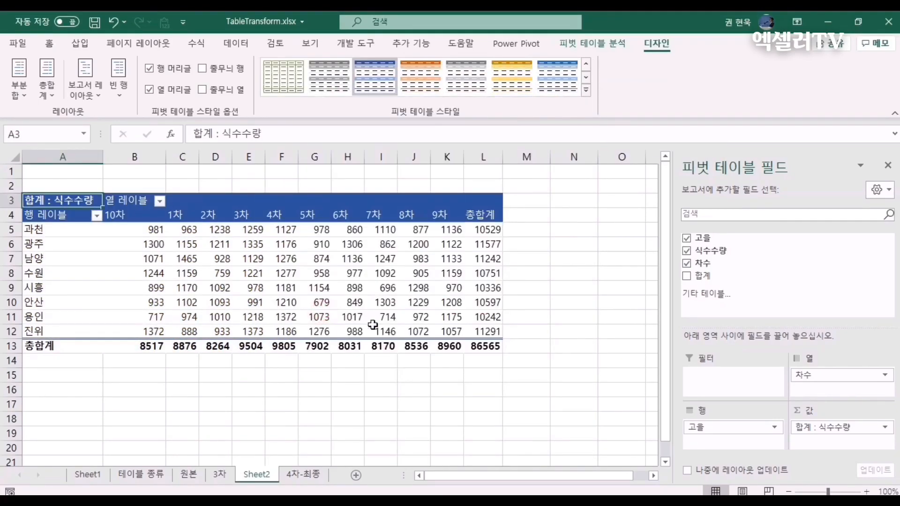